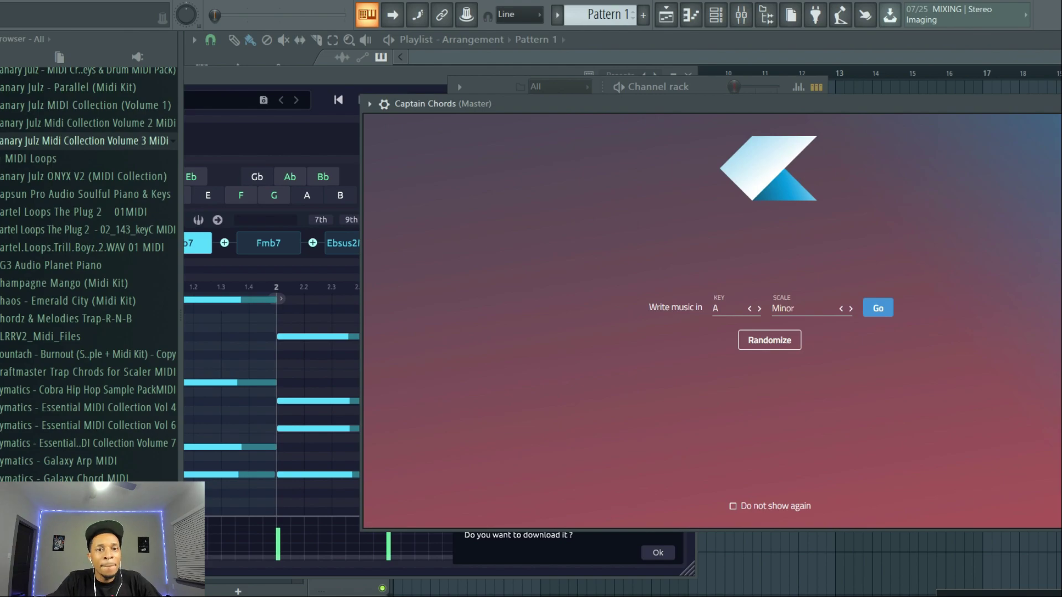
Rearrange the Captain Chords and Orb Chords plugin windows so the full Orb Chords interface shows with Captain Chords still reachable
drag(541, 115, 730, 99)
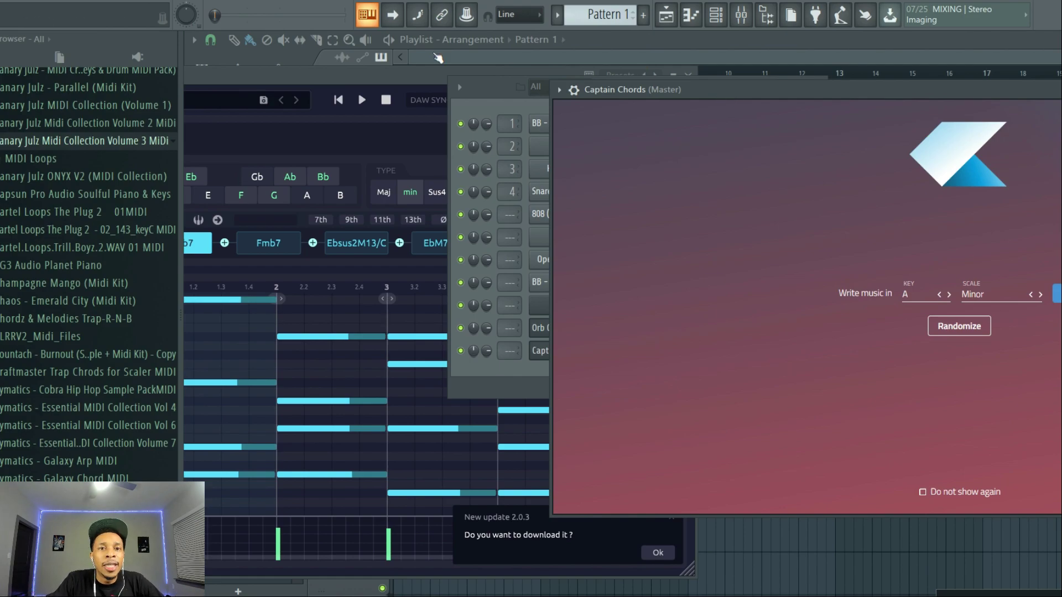
drag(403, 76, 248, 199)
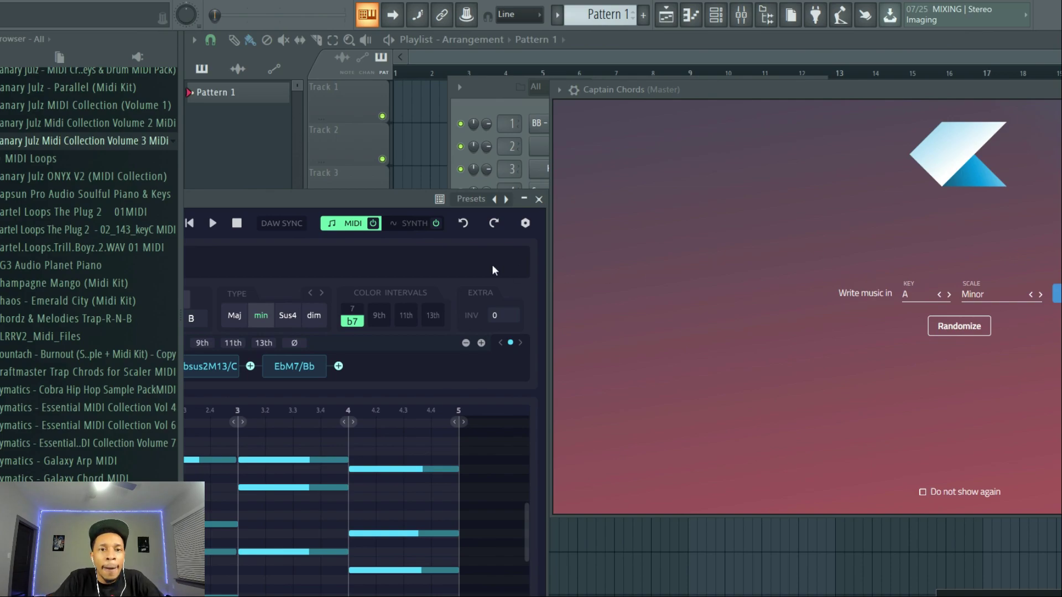
drag(389, 194, 512, 128)
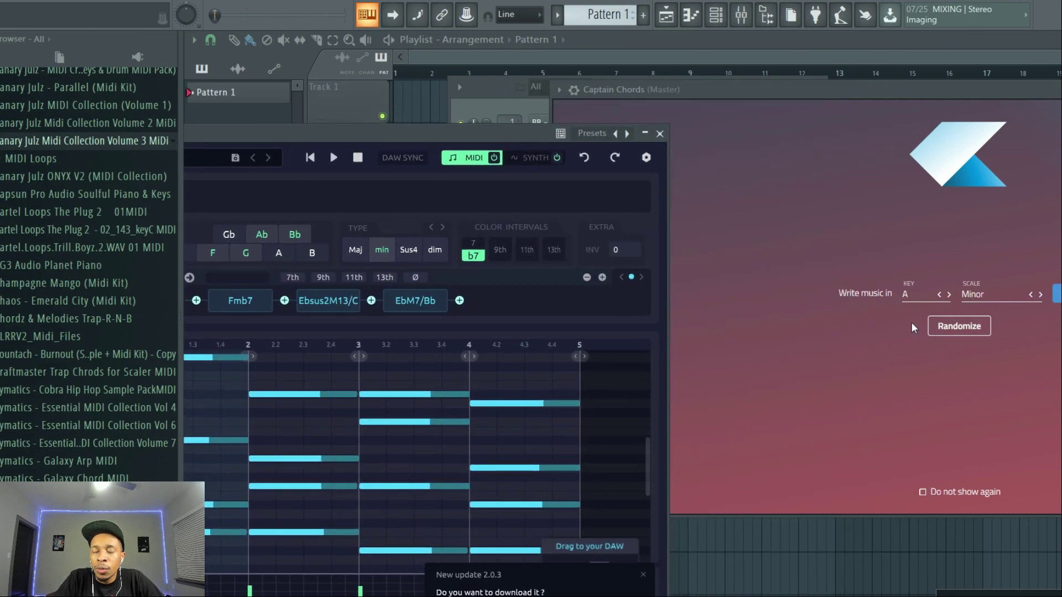
drag(490, 133, 809, 84)
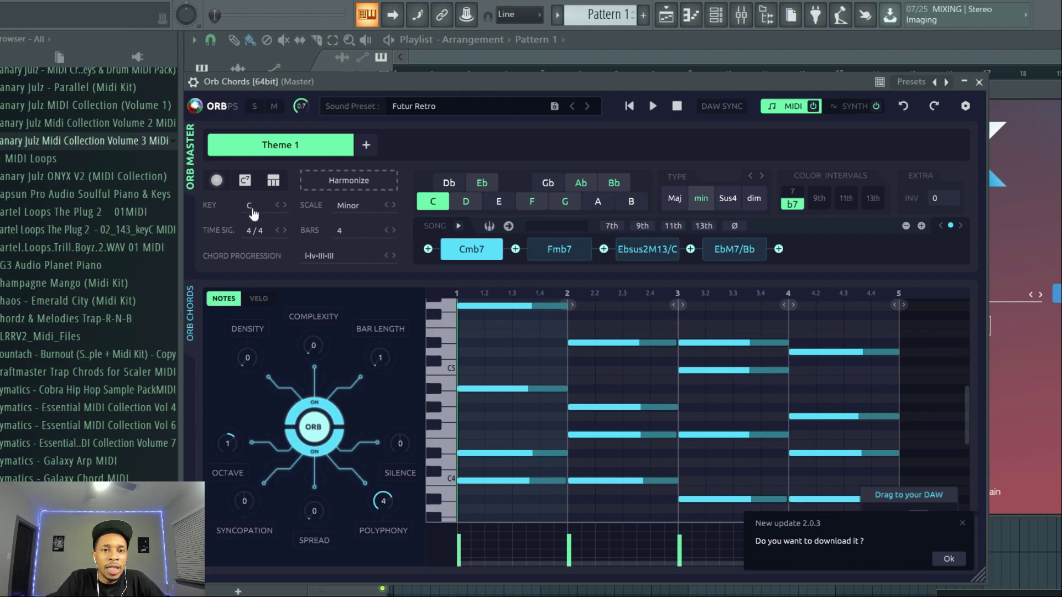
View the scale choices in Orb Chords and set the Captain Chords scale to Dorian
click(338, 213)
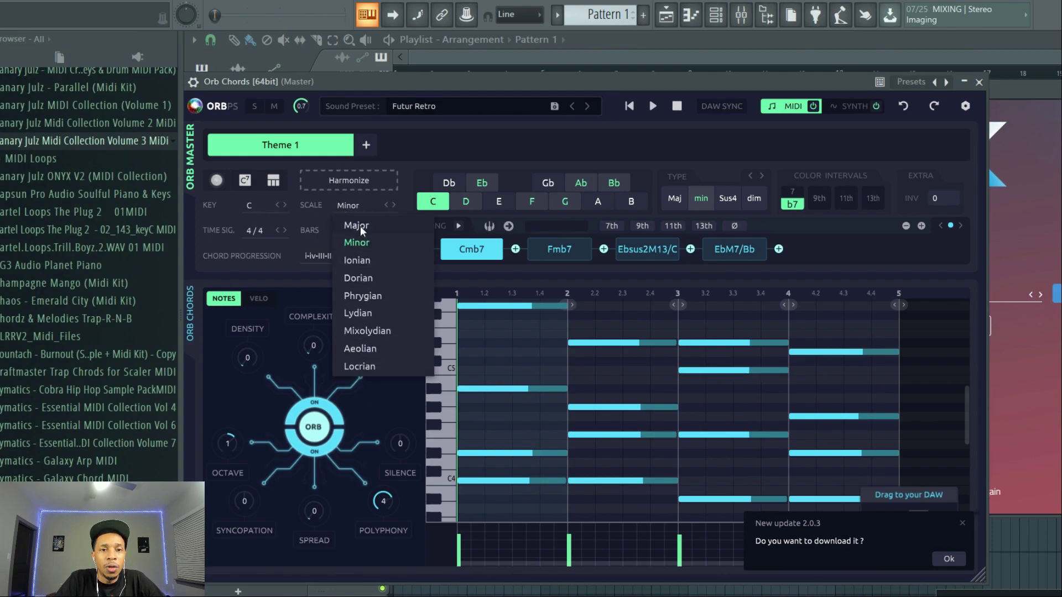
click(1037, 223)
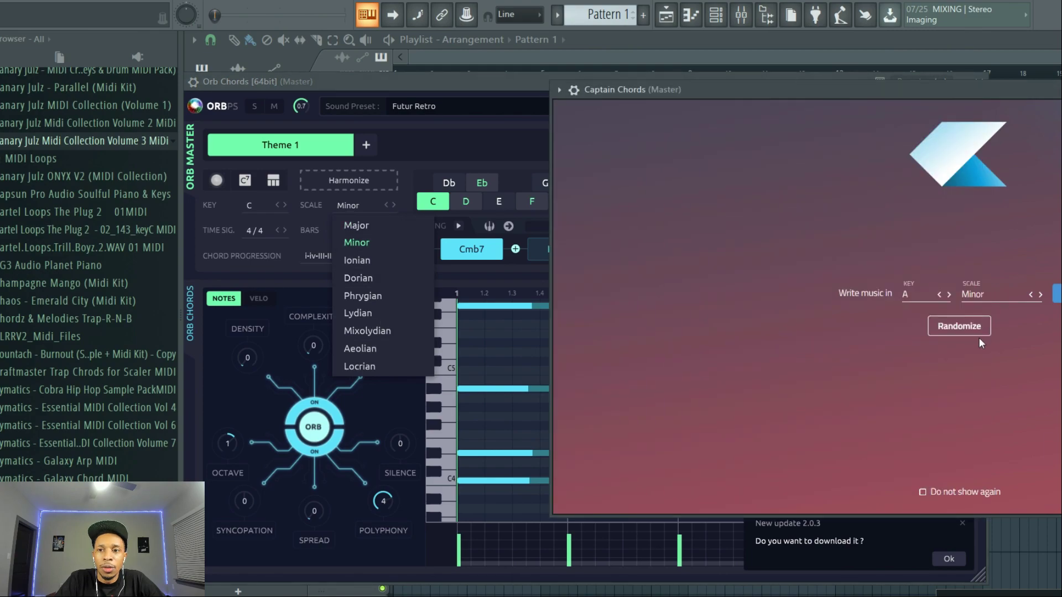
click(982, 303)
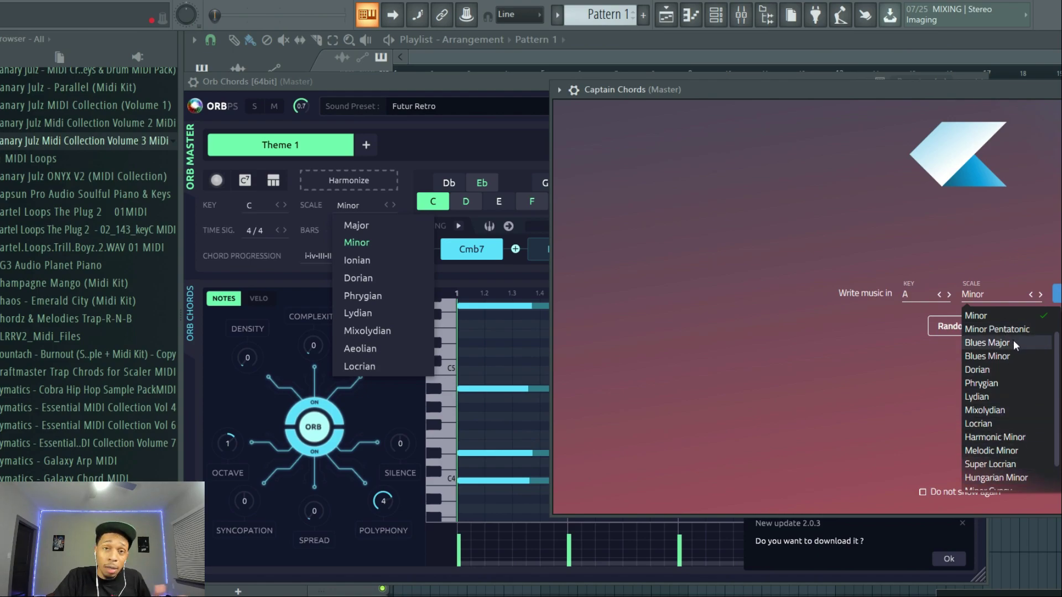
click(995, 370)
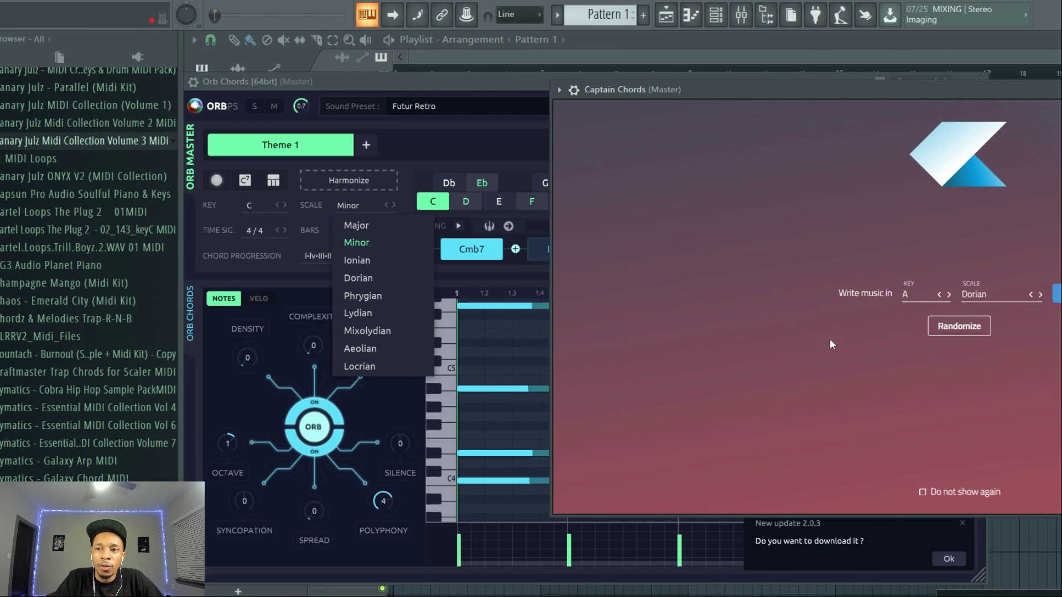
Set the Orb Chords key to A and its scale to Dorian
click(253, 208)
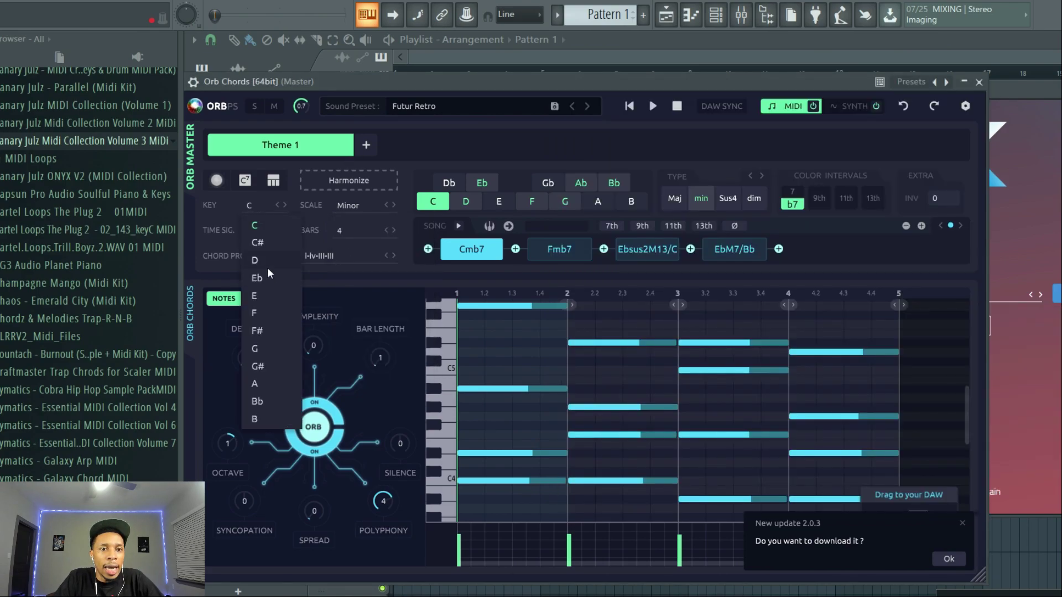
click(259, 381)
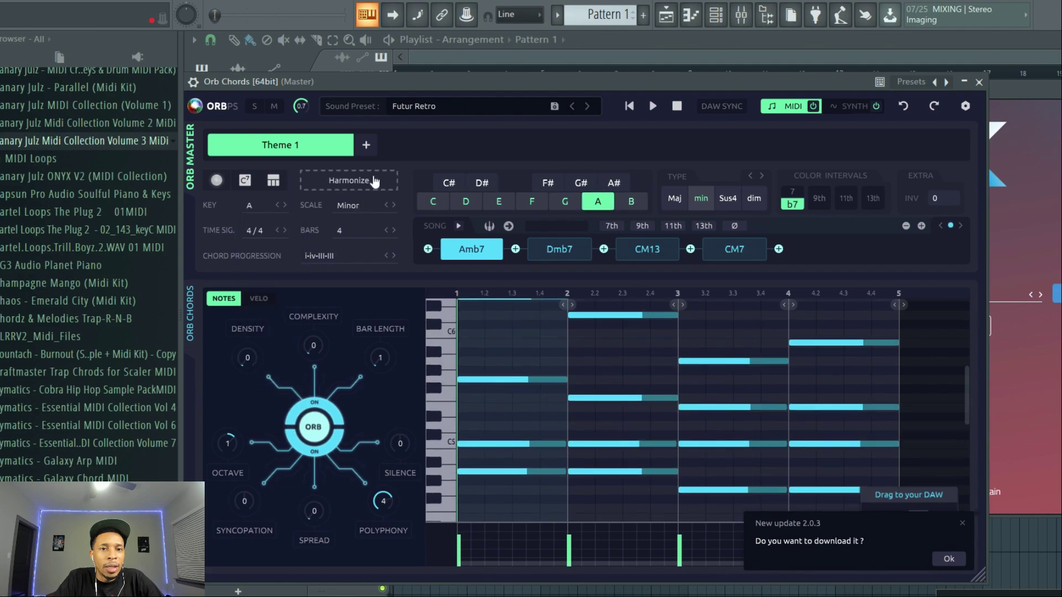
click(374, 181)
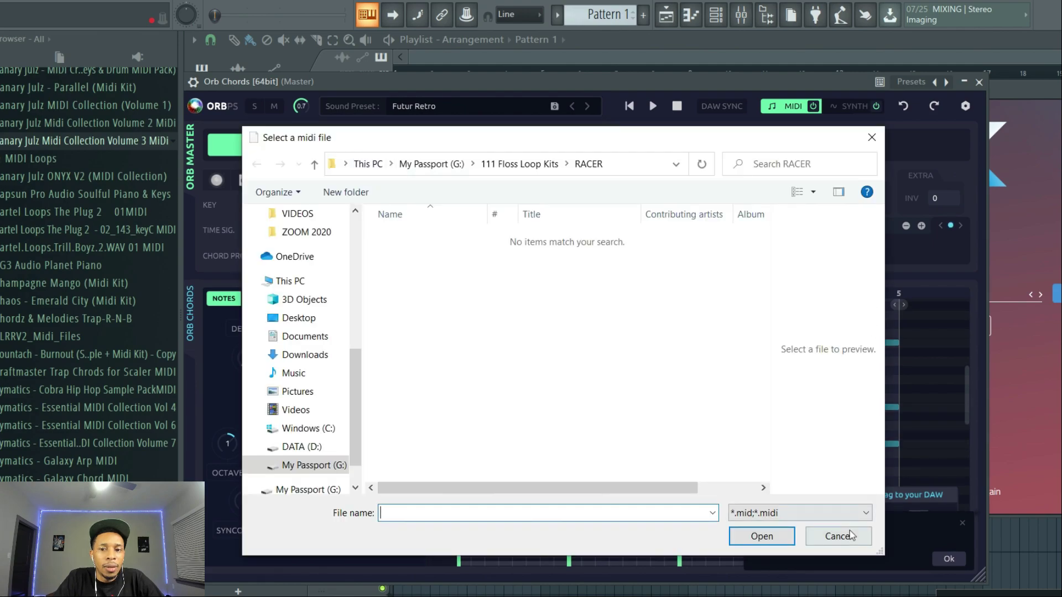
click(838, 536)
click(354, 208)
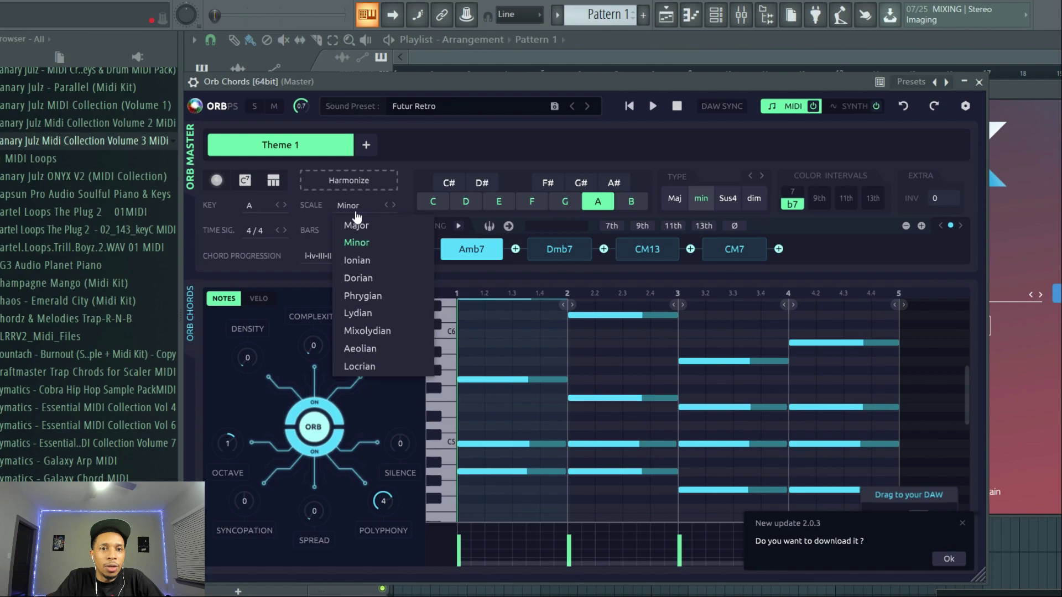
click(369, 278)
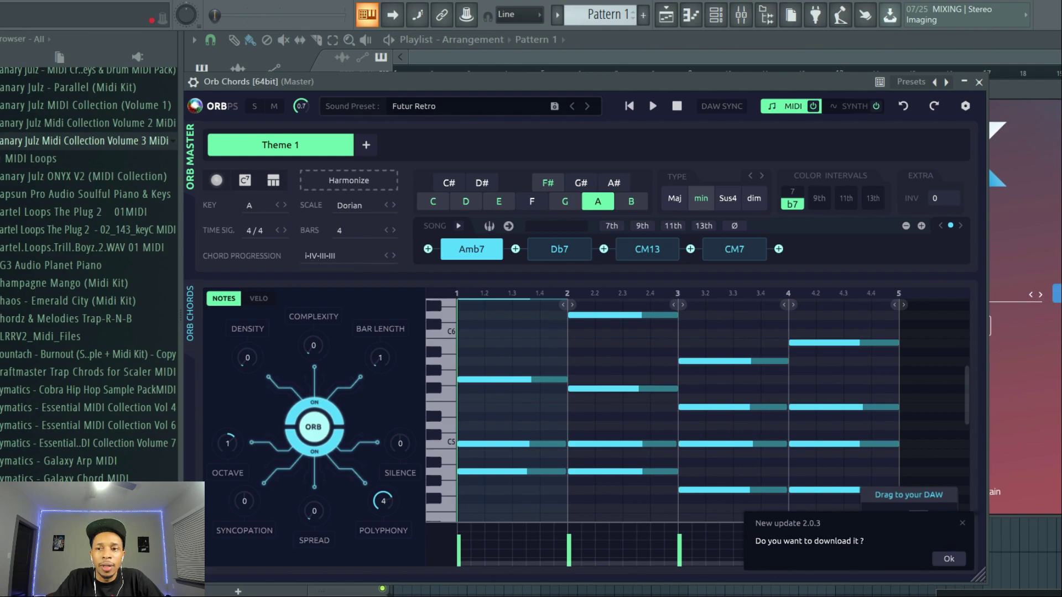
Open the Captain Chords editor in A Dorian and compare its interface with the Orb Chords window
click(1017, 431)
click(1056, 293)
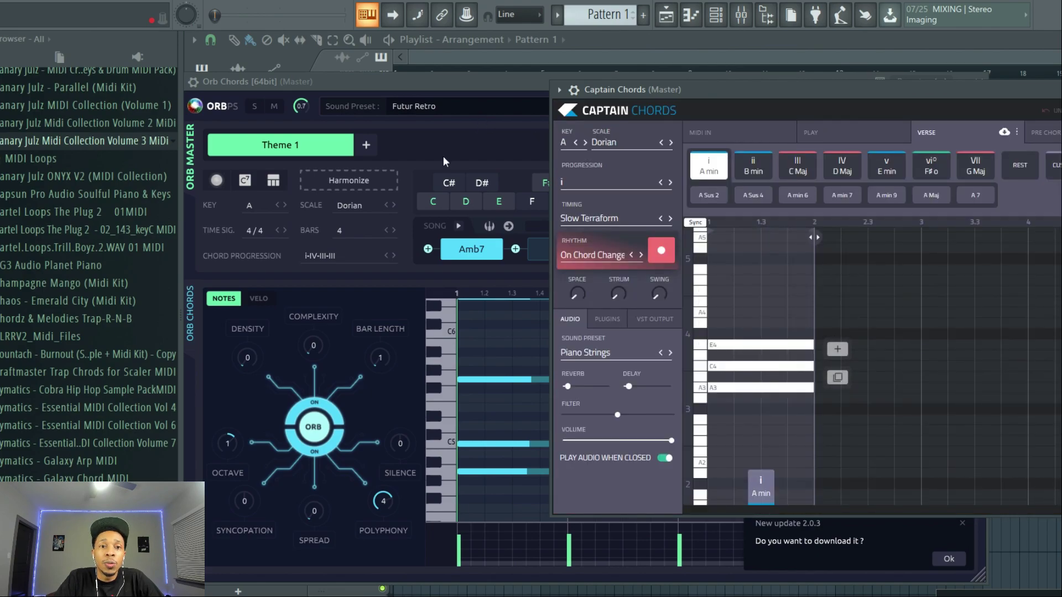
drag(425, 79, 417, 78)
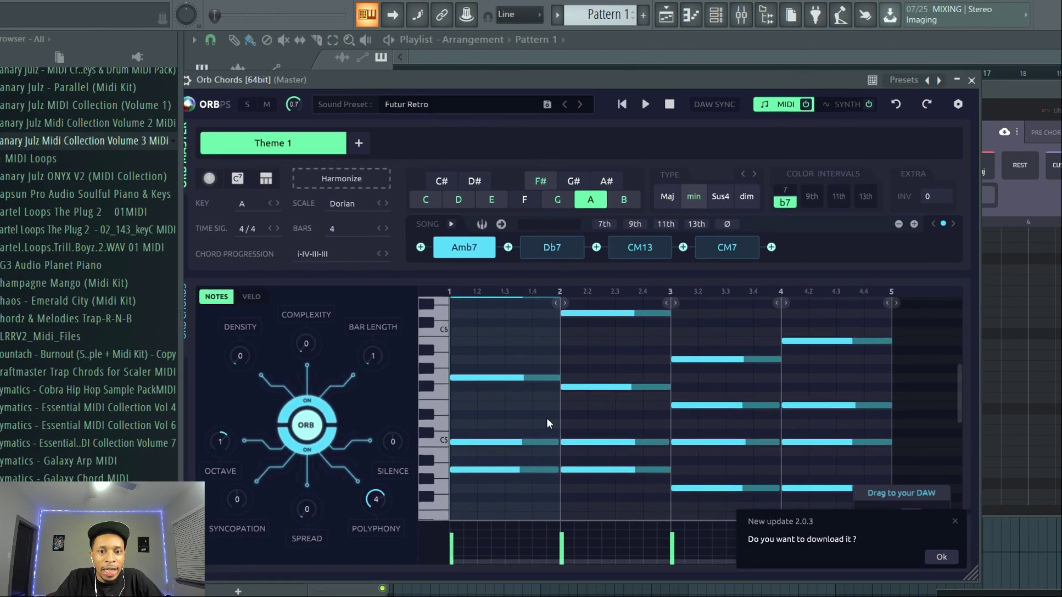
click(1032, 224)
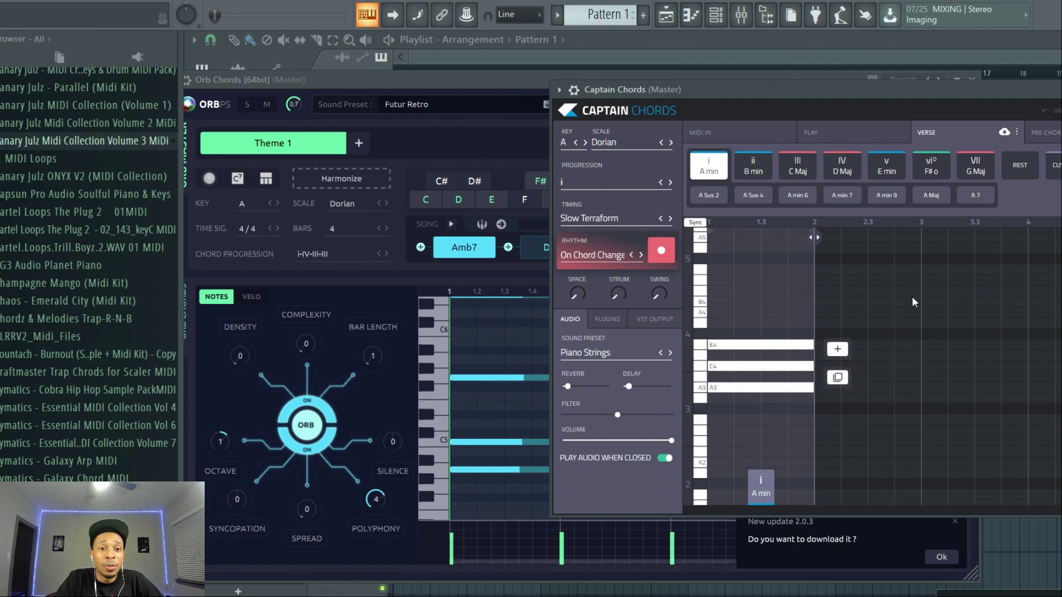
Bring Orb Chords to the front, preview its chord progression and dismiss the update notice
click(487, 84)
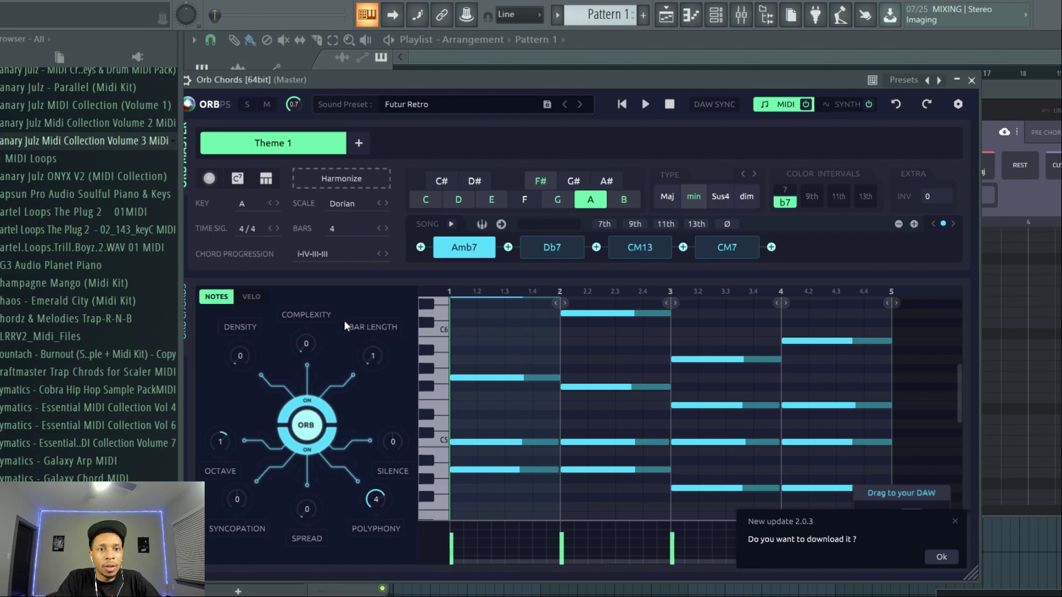
click(645, 111)
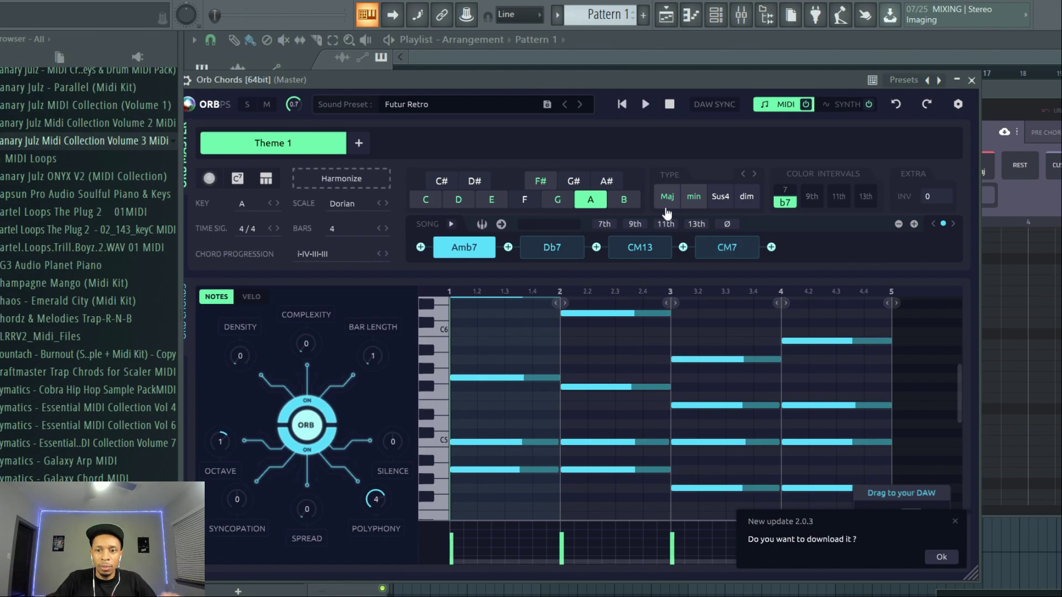
click(955, 521)
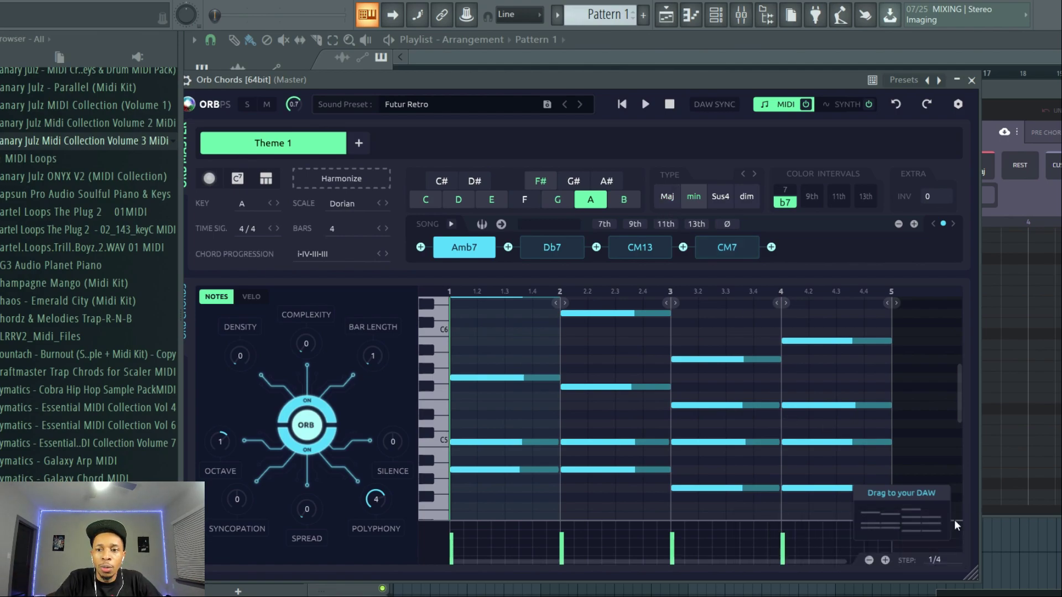
Load the i-III-VII-v chord progression in Captain Chords and close the progression list
click(1053, 198)
drag(918, 88, 712, 82)
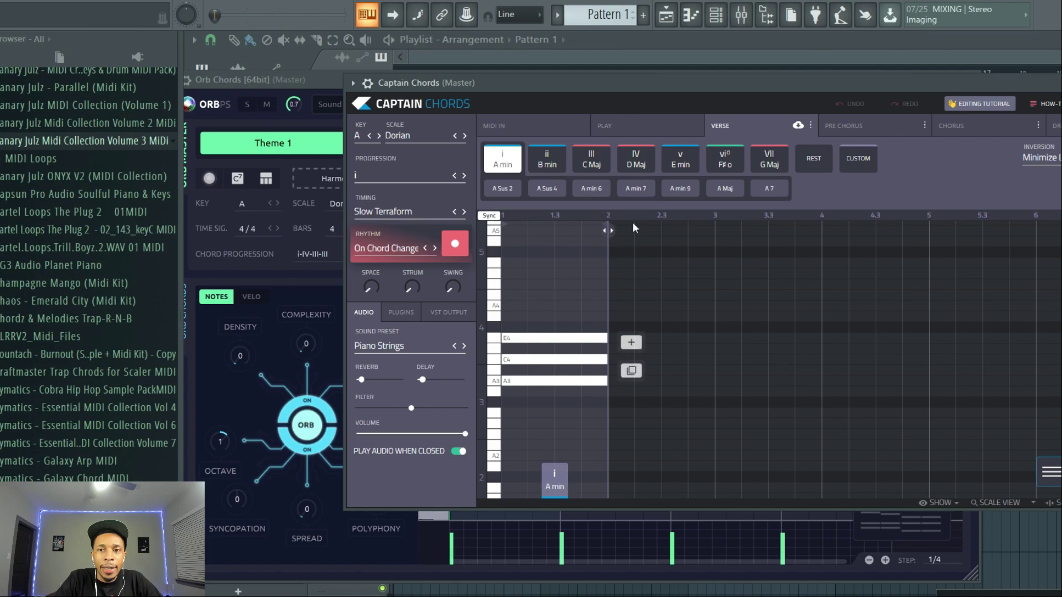
click(397, 177)
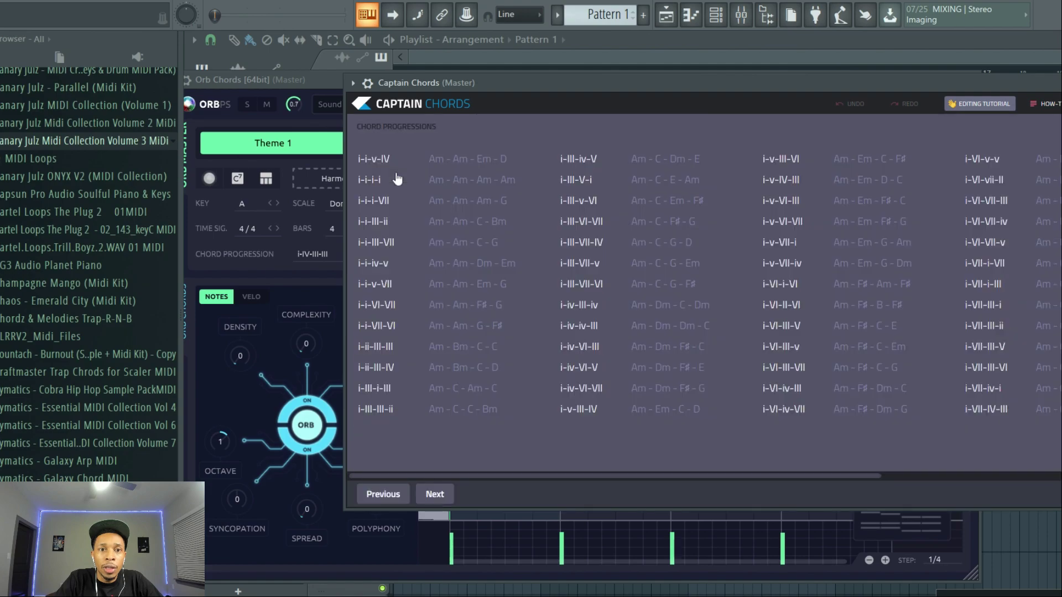
click(589, 265)
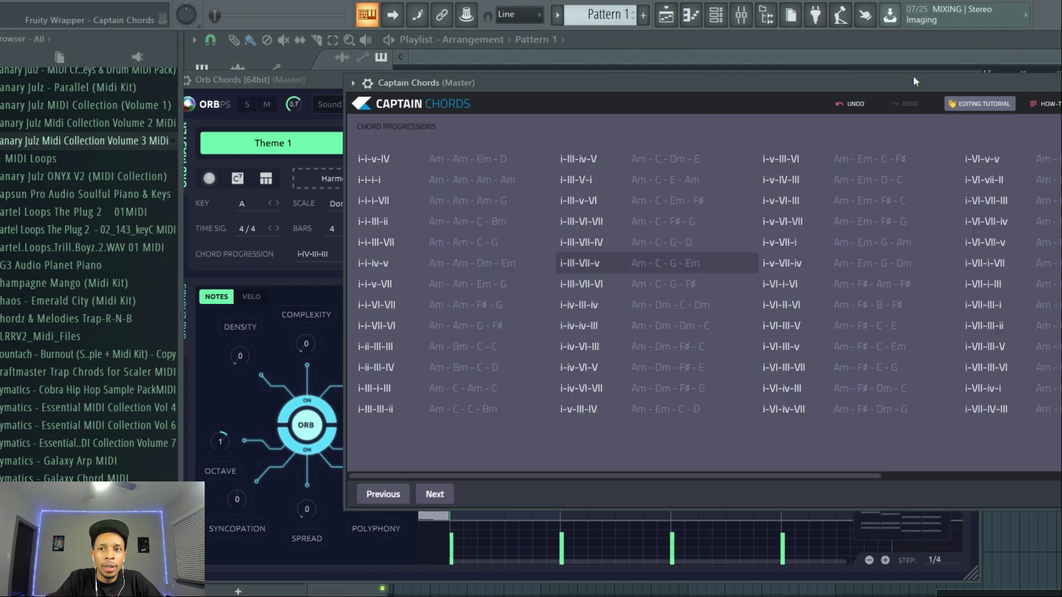
drag(910, 78, 745, 66)
click(942, 490)
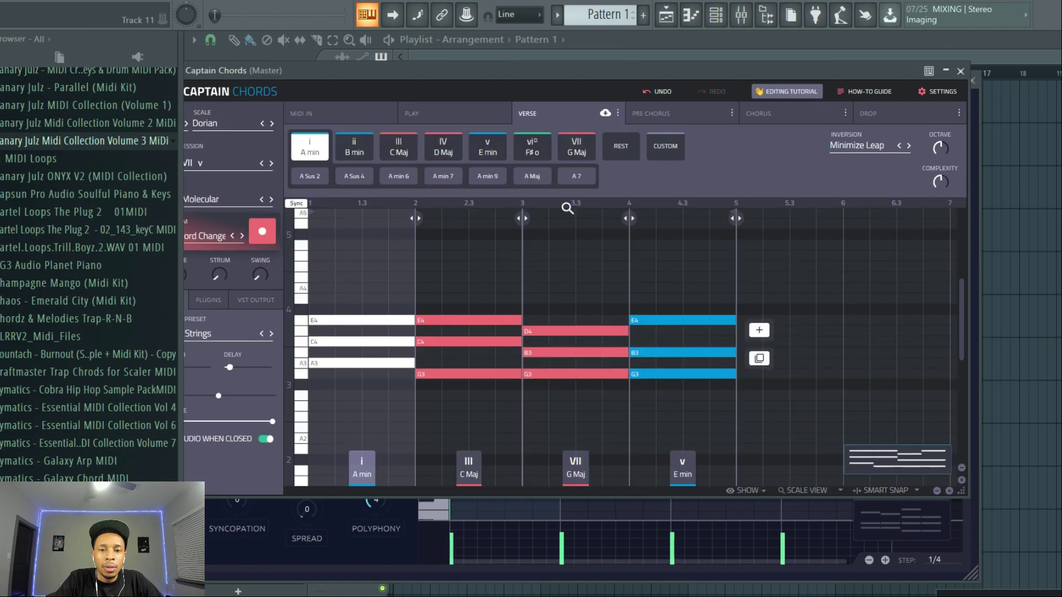
Shift the Captain Chords window aside so part of the Orb Chords window is exposed beside it
drag(394, 74, 449, 79)
mouse_move(543, 227)
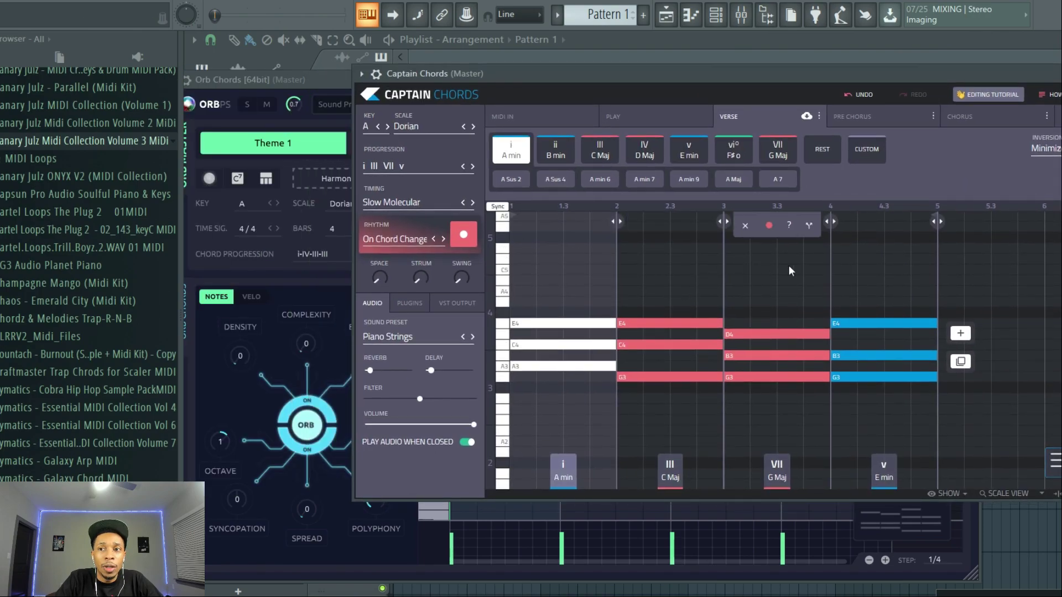
drag(677, 74, 1056, 161)
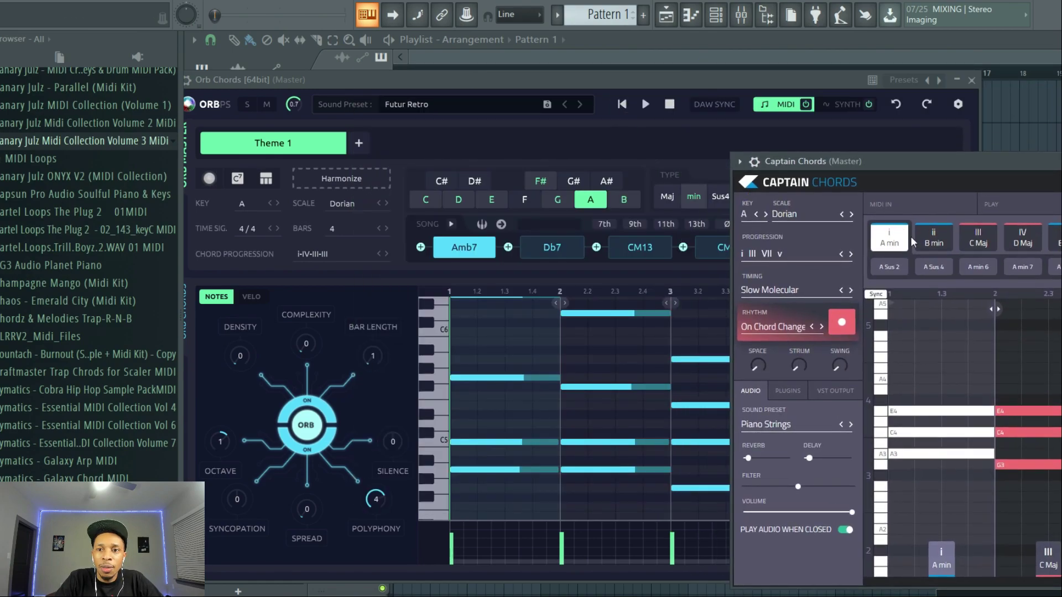
drag(934, 161, 676, 72)
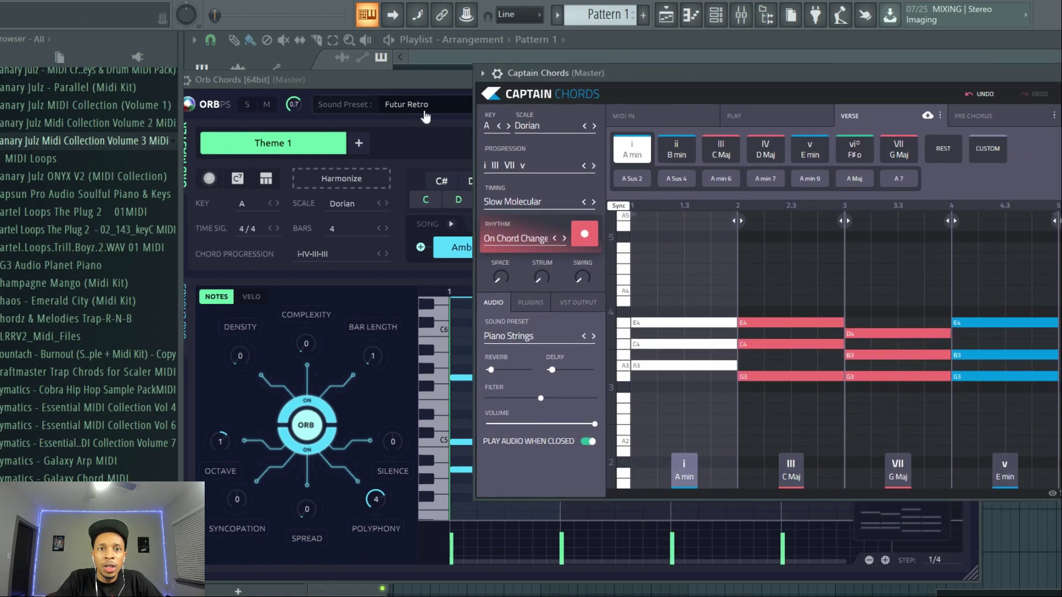
Add the 7, 9, 11 and 13 color intervals to the first chord in Orb Chords
click(397, 77)
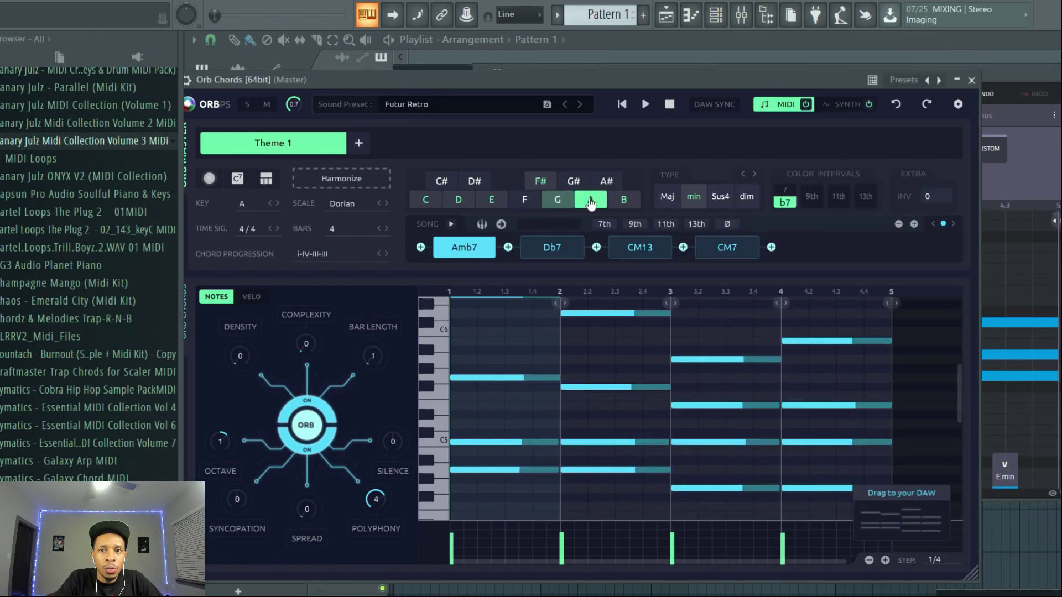
click(786, 191)
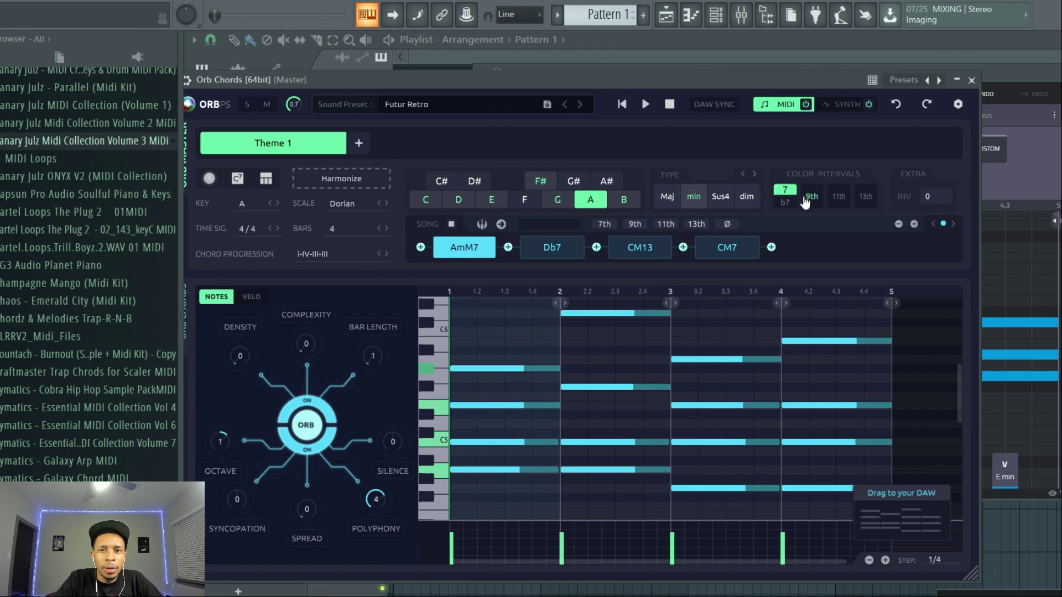
click(811, 190)
click(839, 190)
click(865, 191)
Remove all color intervals from the first Orb Chords chord, leaving a plain A minor
click(864, 190)
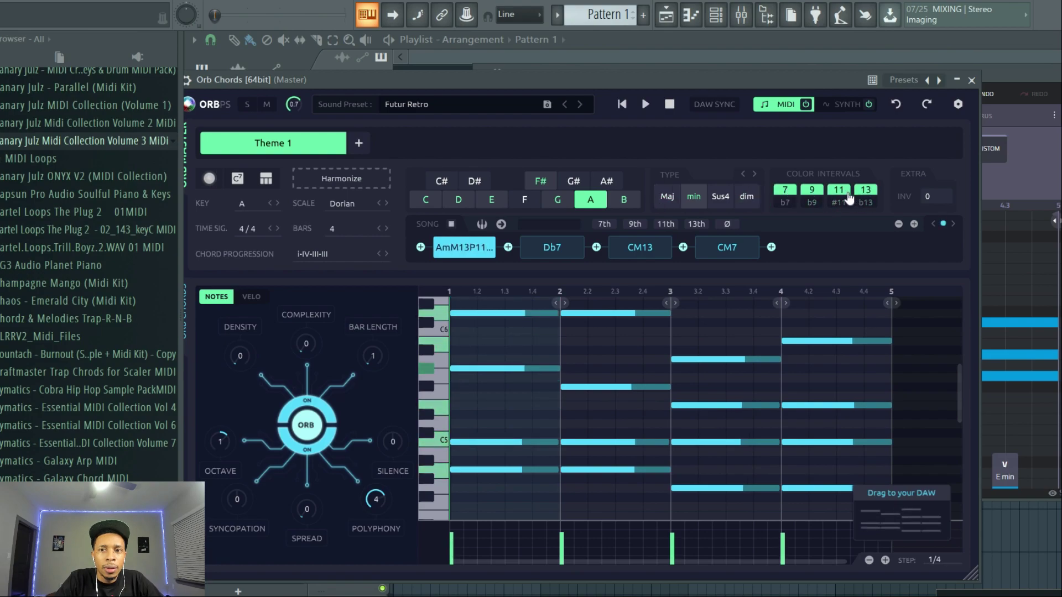
click(839, 191)
click(811, 190)
click(784, 190)
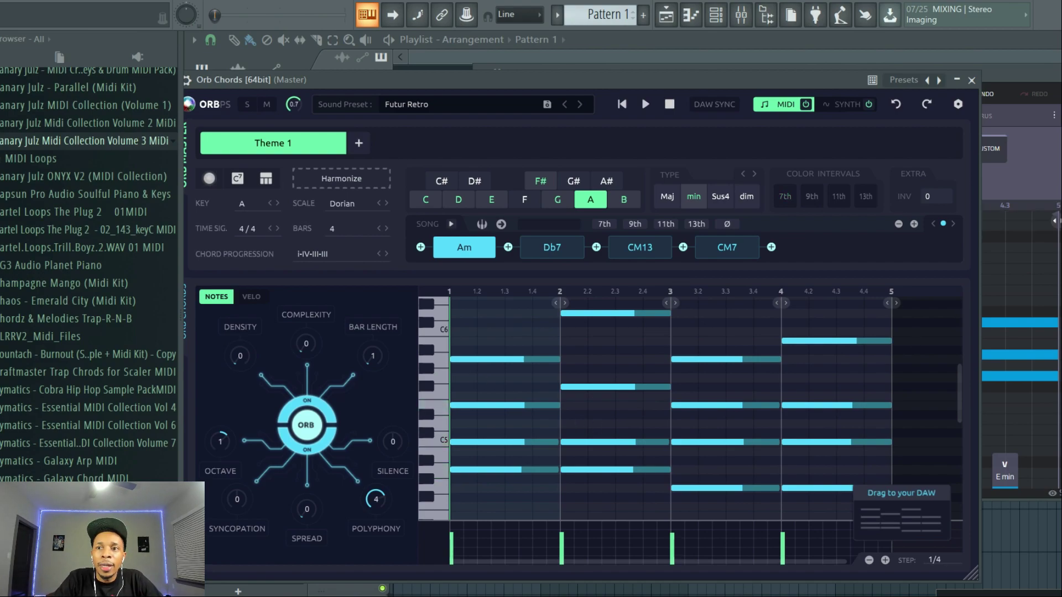
Open the Captain Chords piano roll, and bring the Orb Chords window back in front of it and reposition it
click(999, 77)
key(F7)
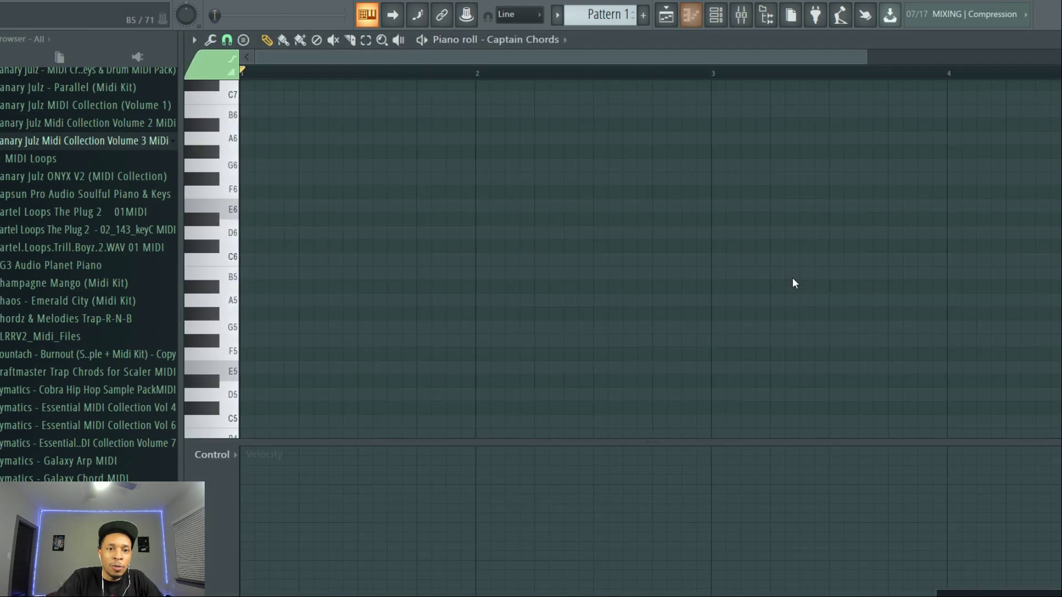
drag(245, 72, 1031, 230)
drag(362, 57, 251, 58)
click(716, 15)
click(559, 328)
drag(339, 274, 780, 53)
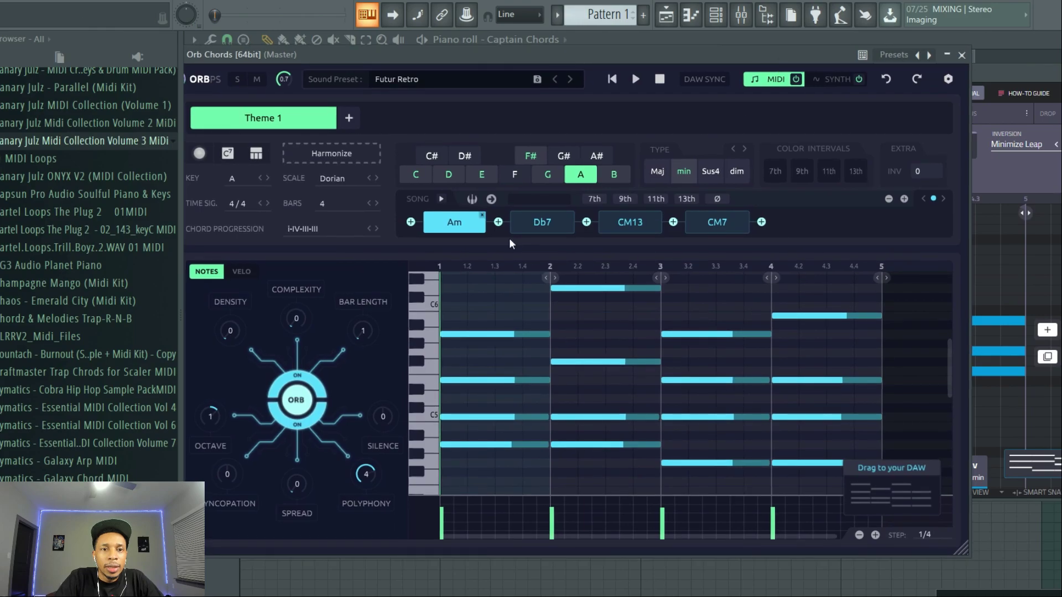
Browse the full list of chord progressions available in Orb Chords
click(315, 234)
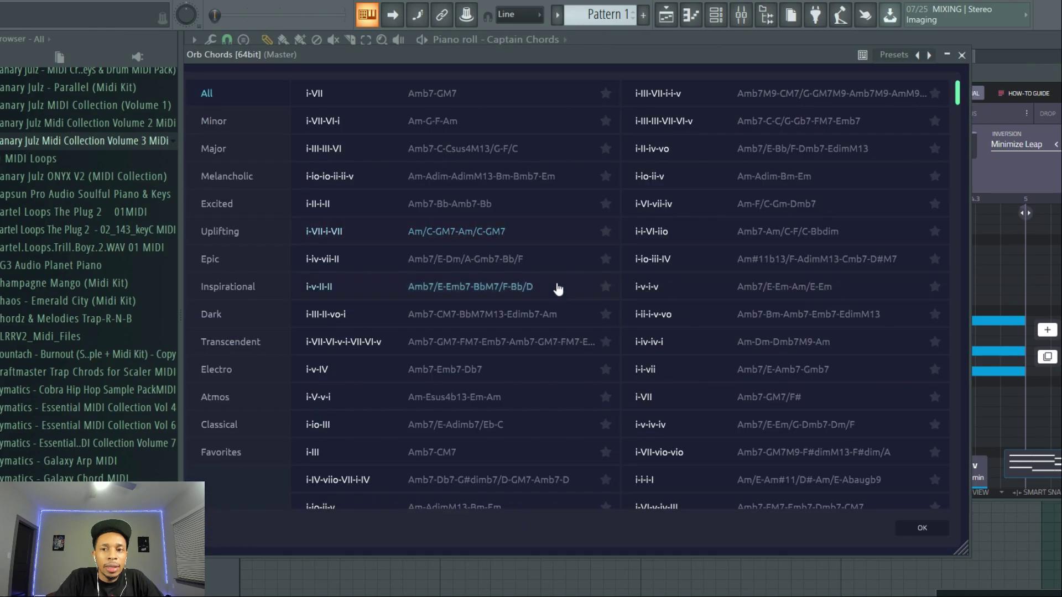
scroll(525, 288, down, 10)
scroll(557, 288, down, 15)
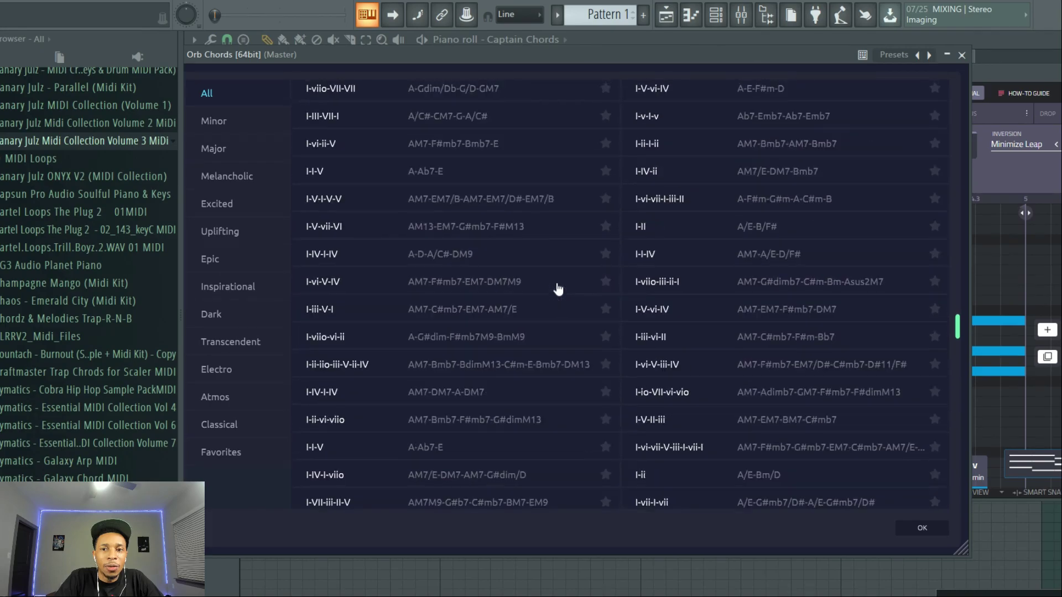
scroll(558, 288, up, 20)
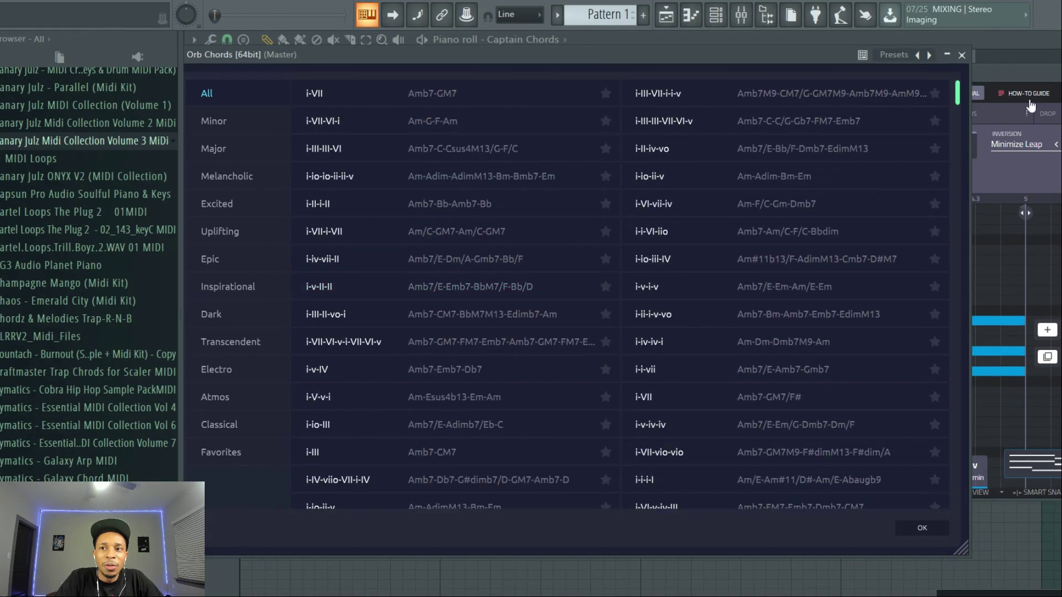
Apply the i-io-iii-IV chord progression in Orb Chords
click(792, 261)
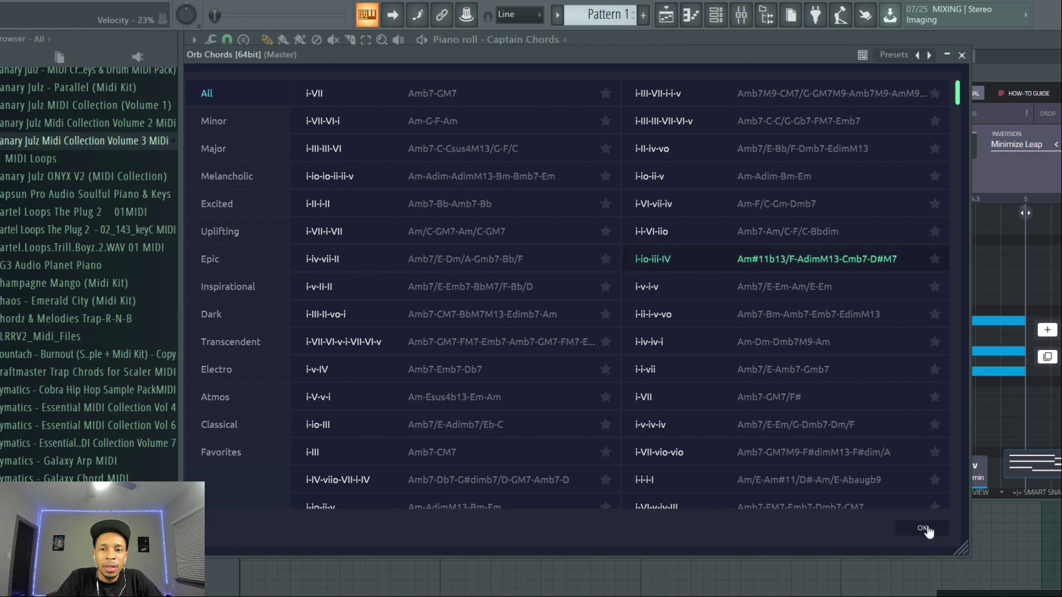
click(923, 528)
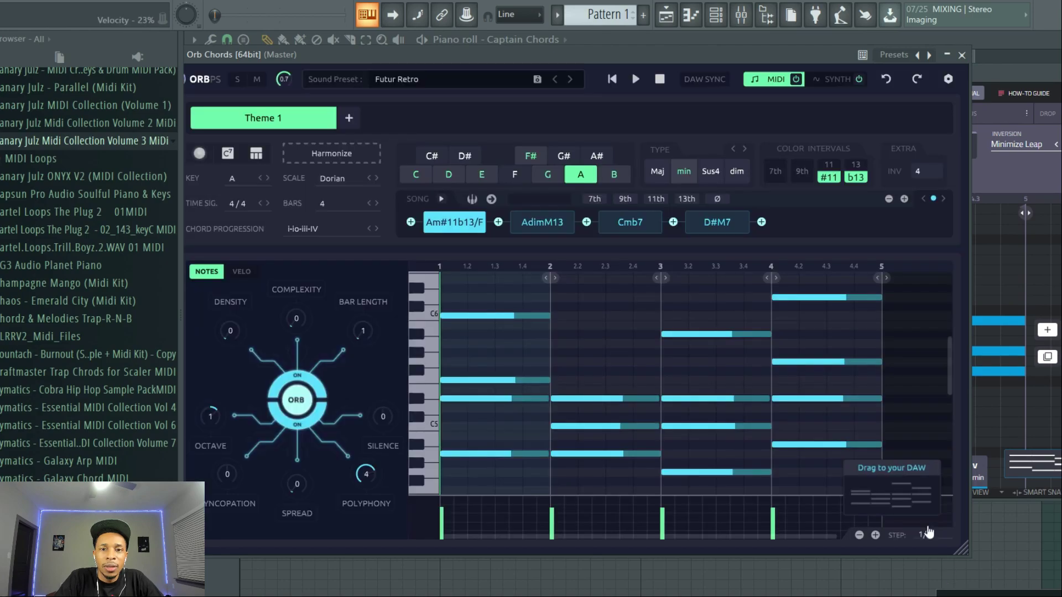
Bring Captain Chords to the front, browse its progressions list and apply the i-VI-i-VI progression
click(1030, 69)
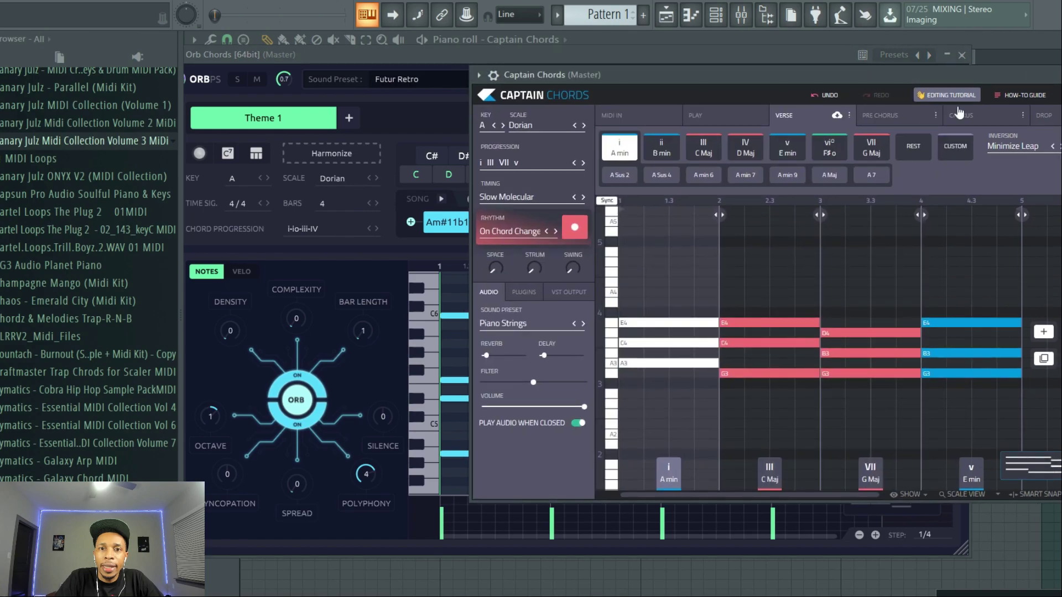
click(513, 166)
drag(800, 82, 645, 38)
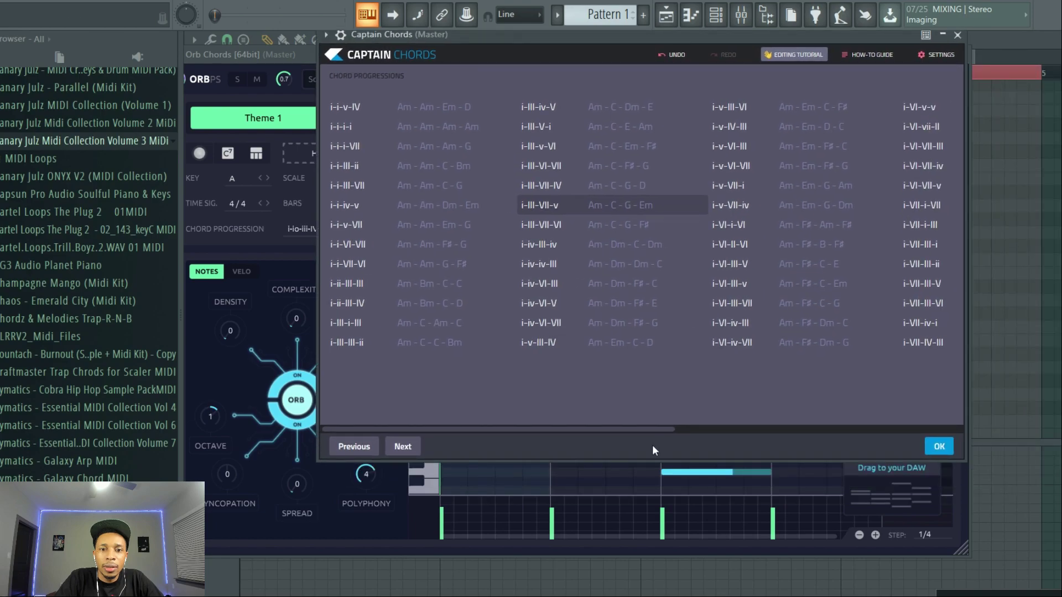
click(629, 429)
scroll(934, 408, left, 5)
click(737, 224)
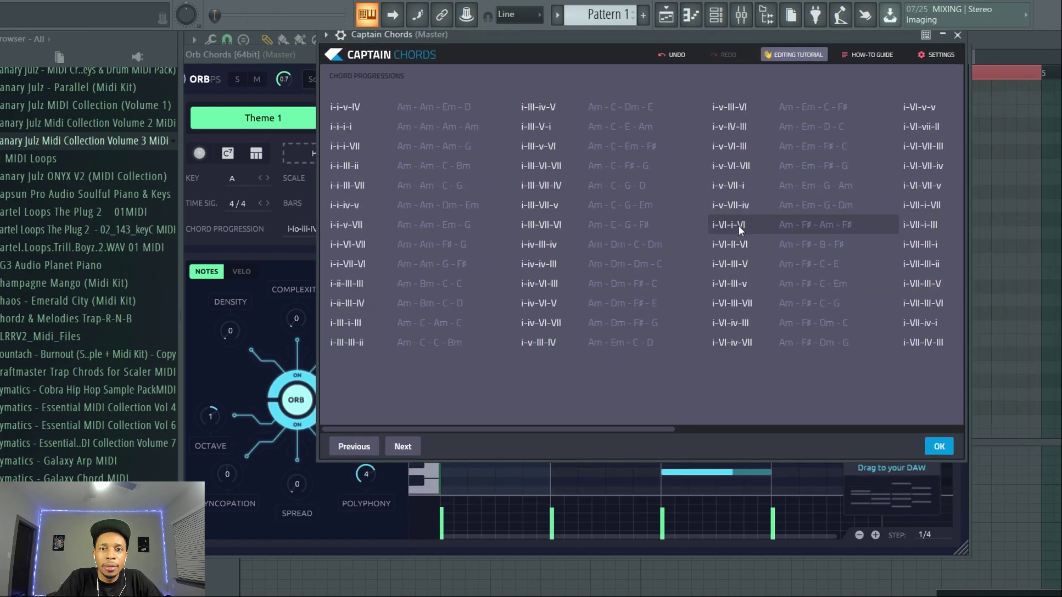
click(939, 446)
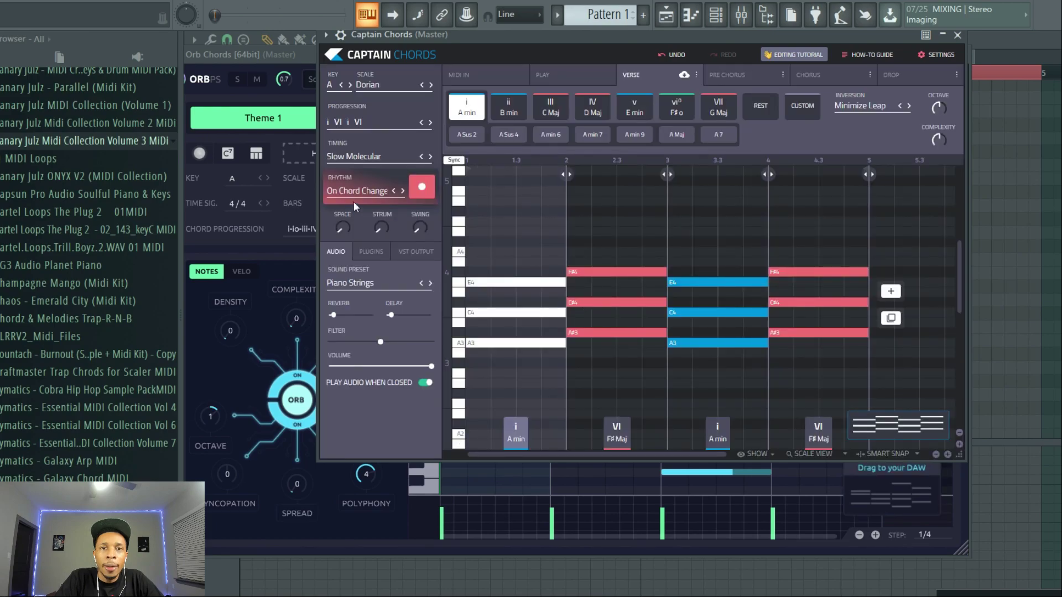
Change the Captain Chords timing pattern to Slow Quasar
drag(487, 35, 691, 67)
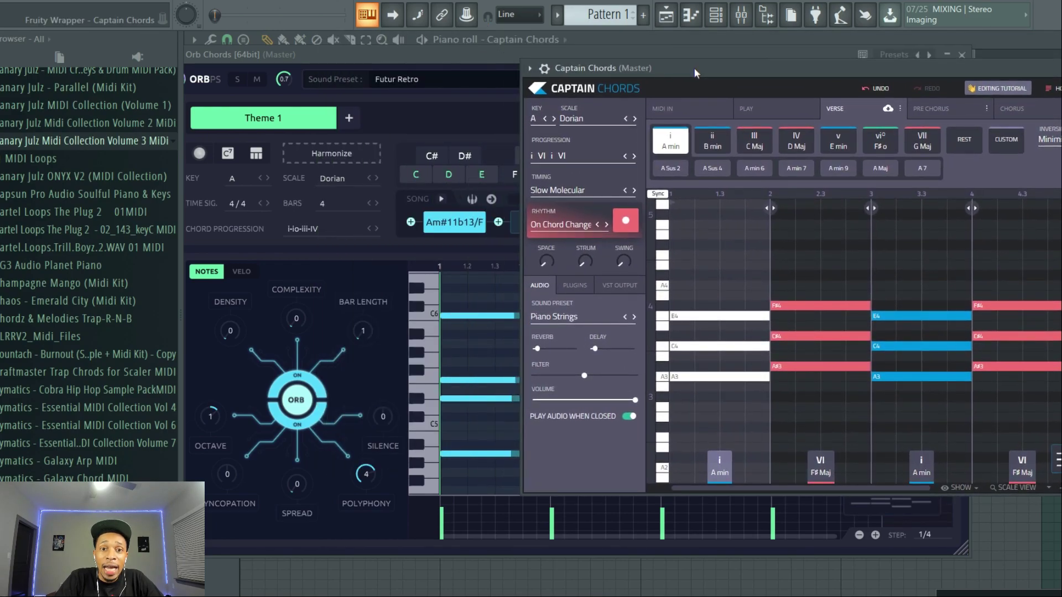
click(561, 194)
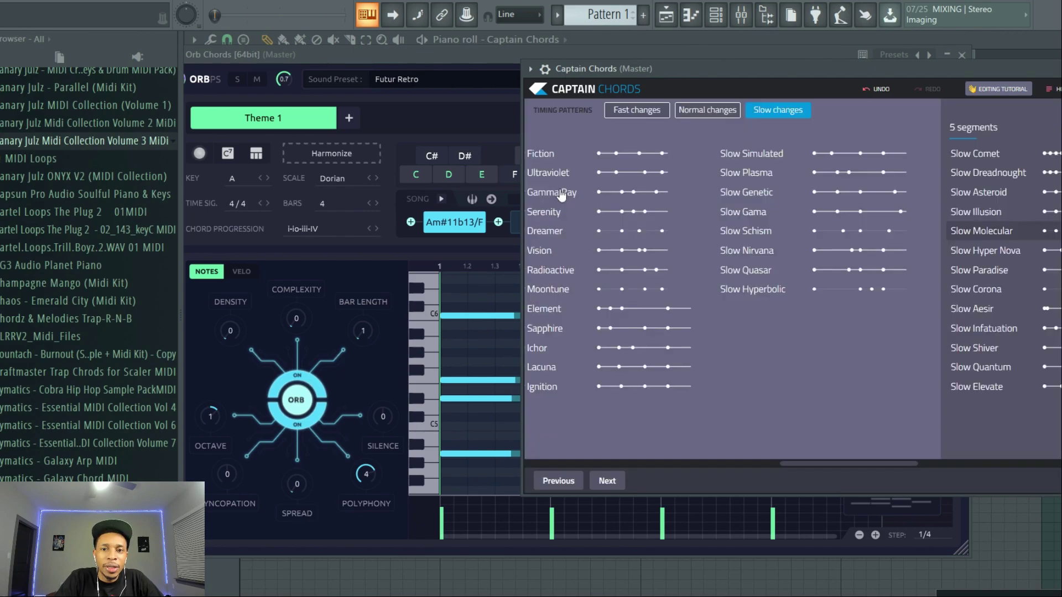
click(782, 267)
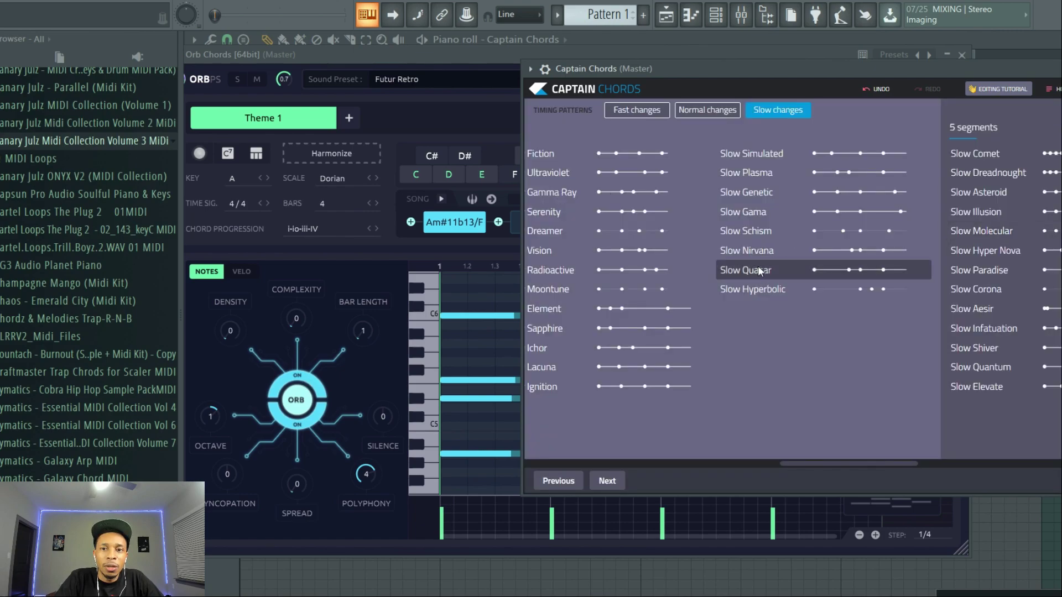
drag(967, 68, 773, 76)
click(950, 493)
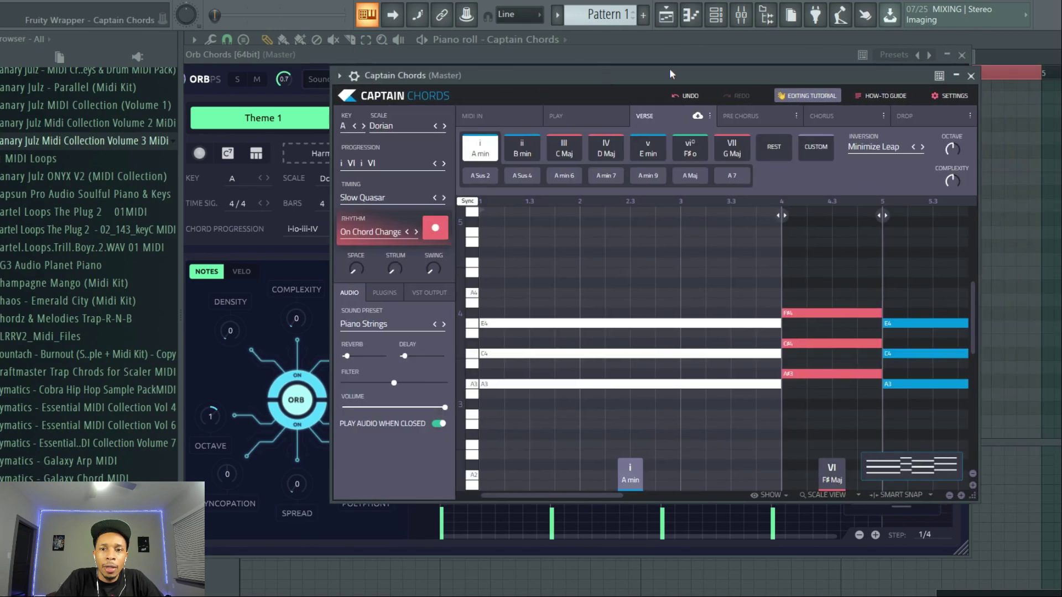
Bring Orb Chords back to the front and regenerate its chord pattern three times with the ORB generator
drag(603, 71, 898, 64)
click(354, 90)
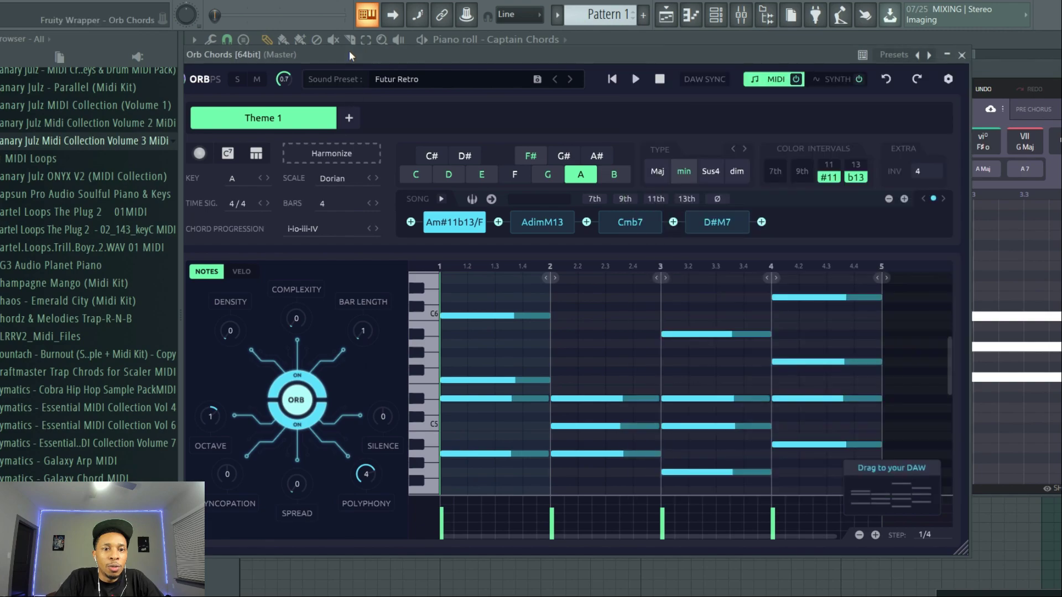
click(297, 401)
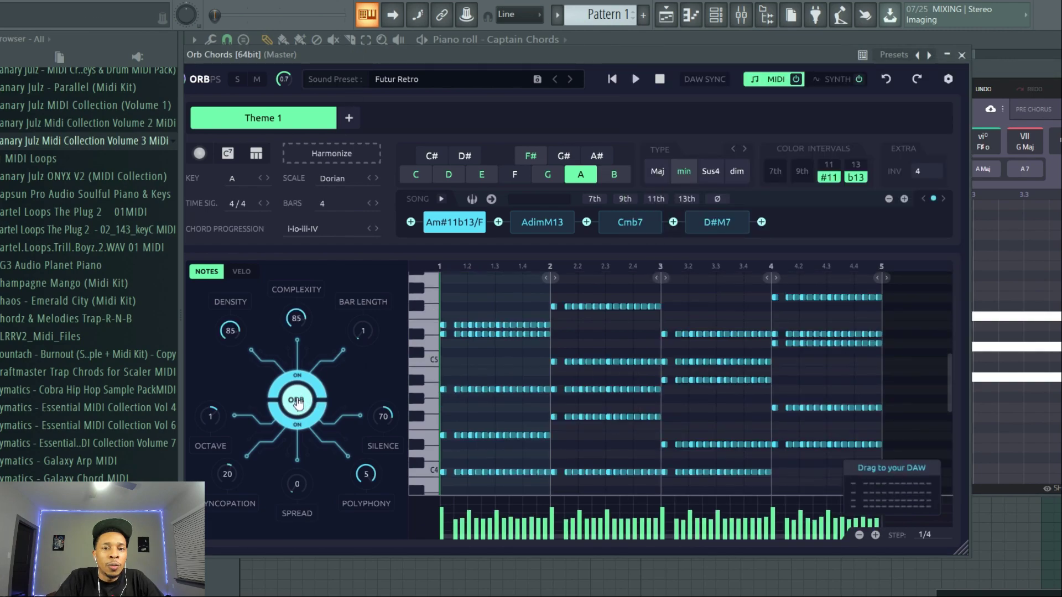
click(296, 400)
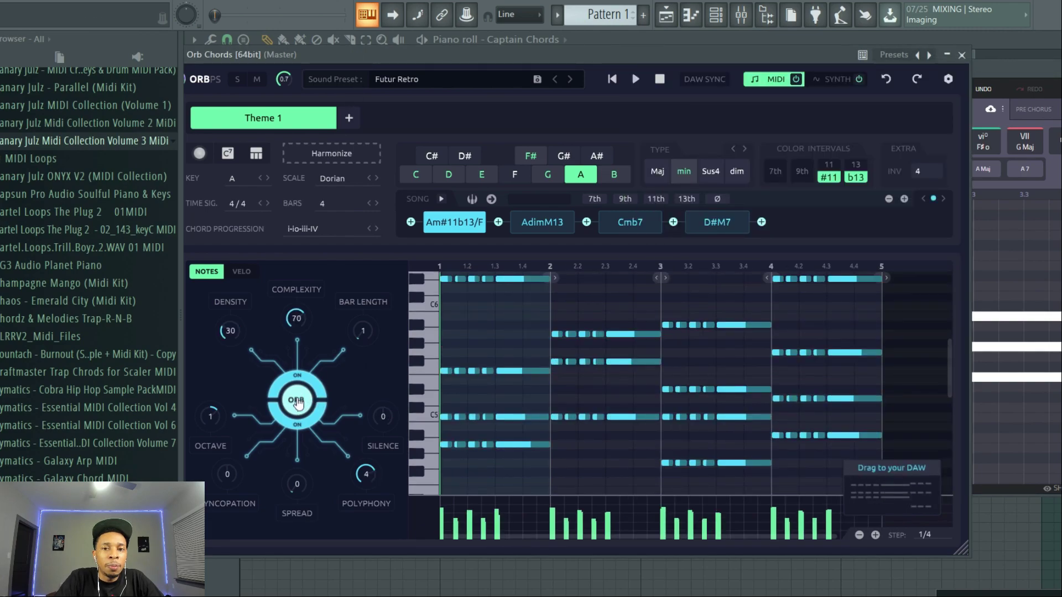
click(296, 401)
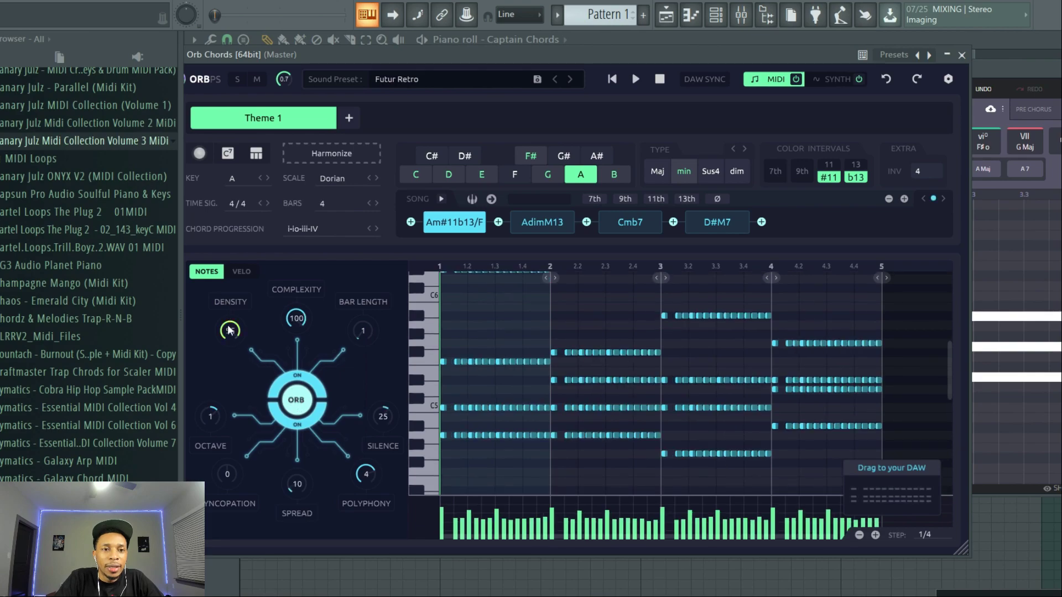
Adjust the Orb Chords generator to density 25, complexity 70, bar length 1 and octave 2
drag(222, 417, 204, 366)
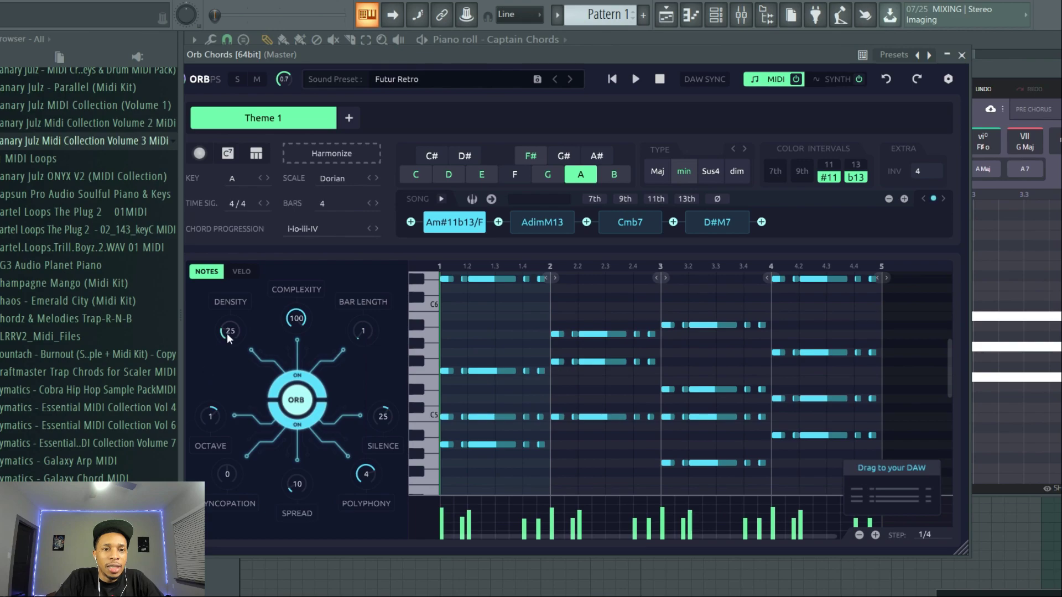
drag(293, 312, 285, 361)
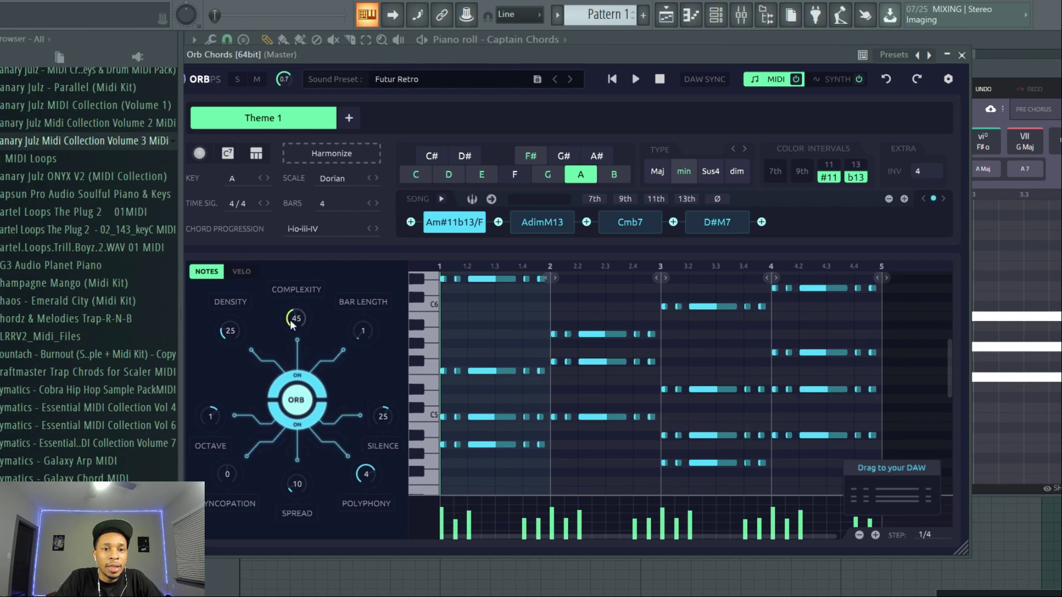
drag(359, 320, 357, 301)
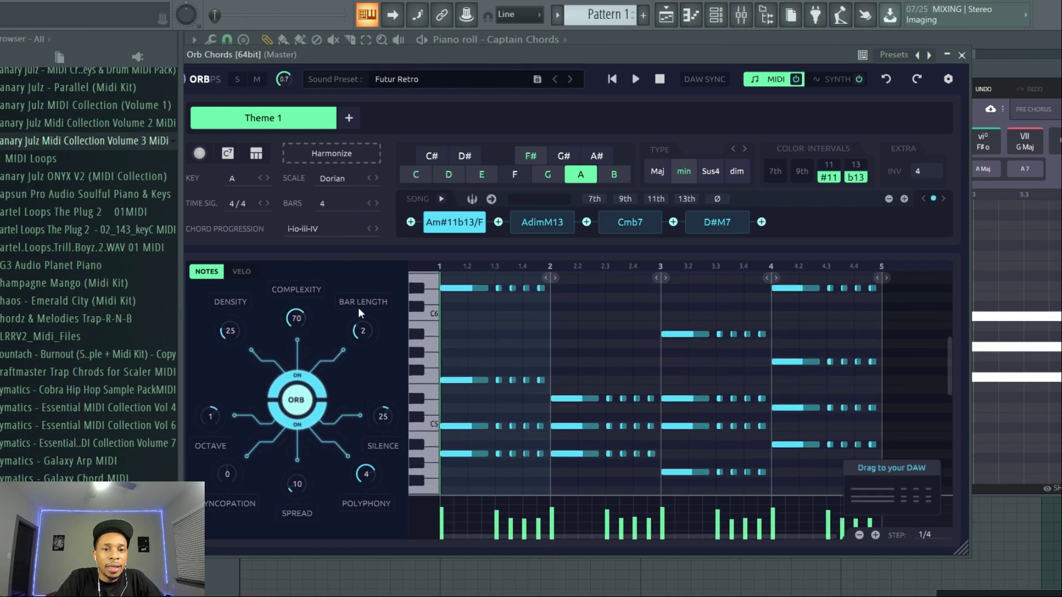
drag(360, 340, 363, 350)
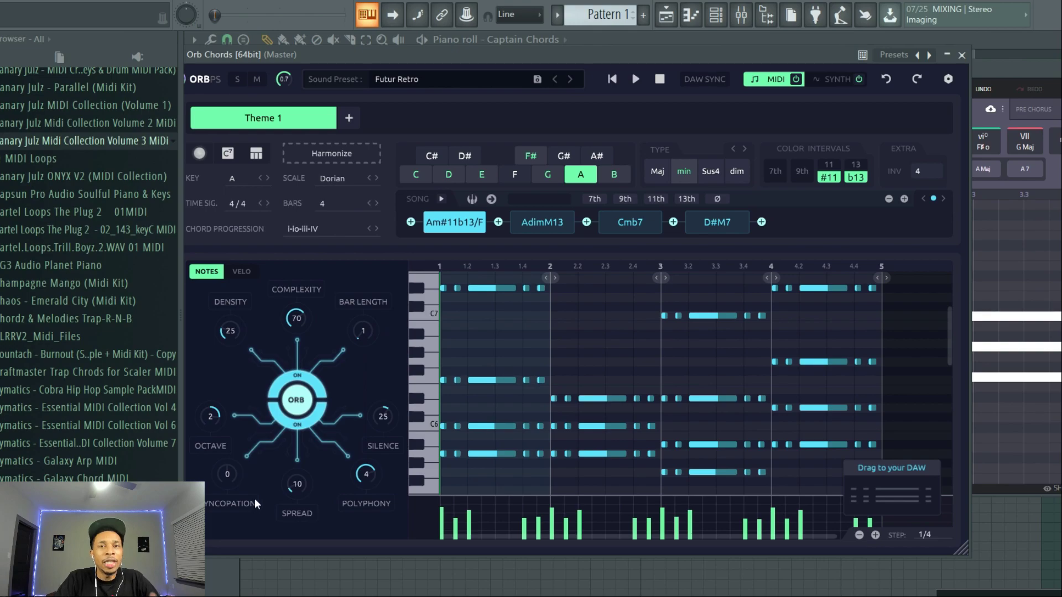
Bring Captain Chords forward, set its rhythm to the simple pattern Malibu and audition the chords
drag(1052, 65, 758, 73)
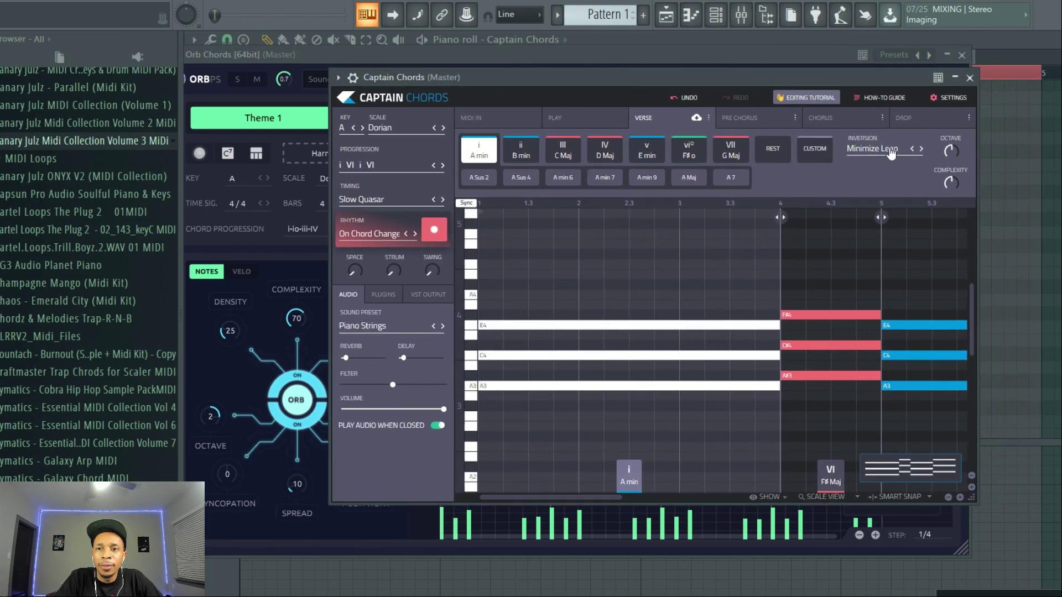
click(367, 235)
click(661, 299)
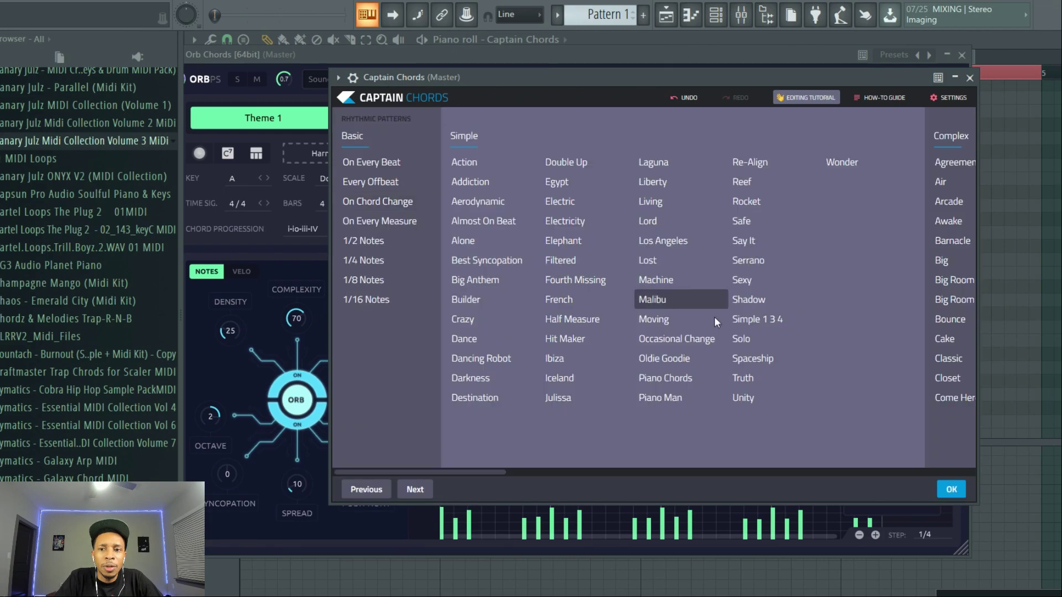
click(951, 488)
key(space)
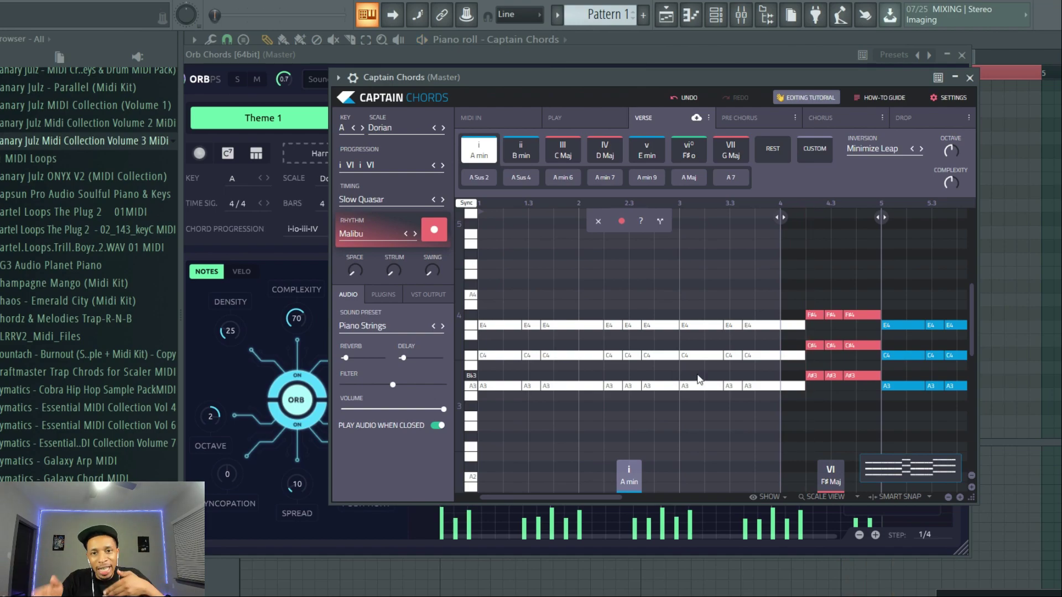
Try the Action rhythm in Captain Chords, and return the rhythm to On Chord Change
click(401, 231)
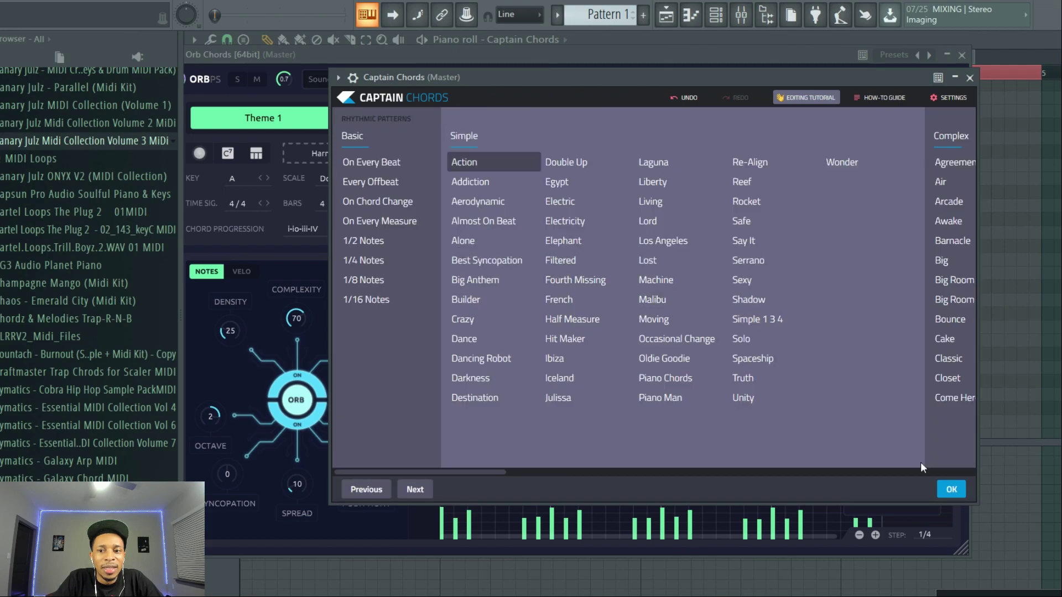
click(951, 489)
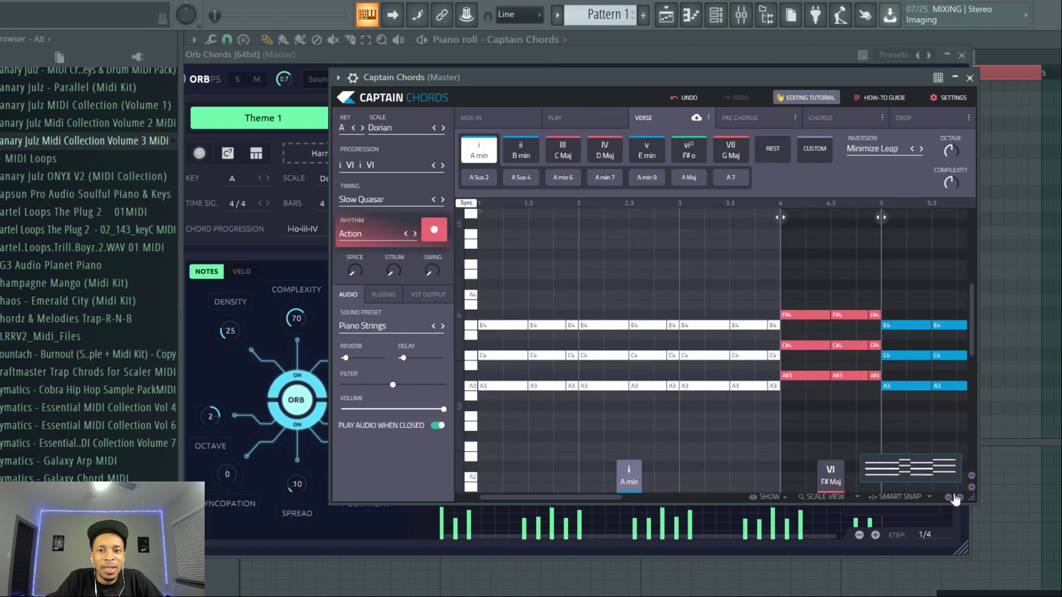
click(355, 237)
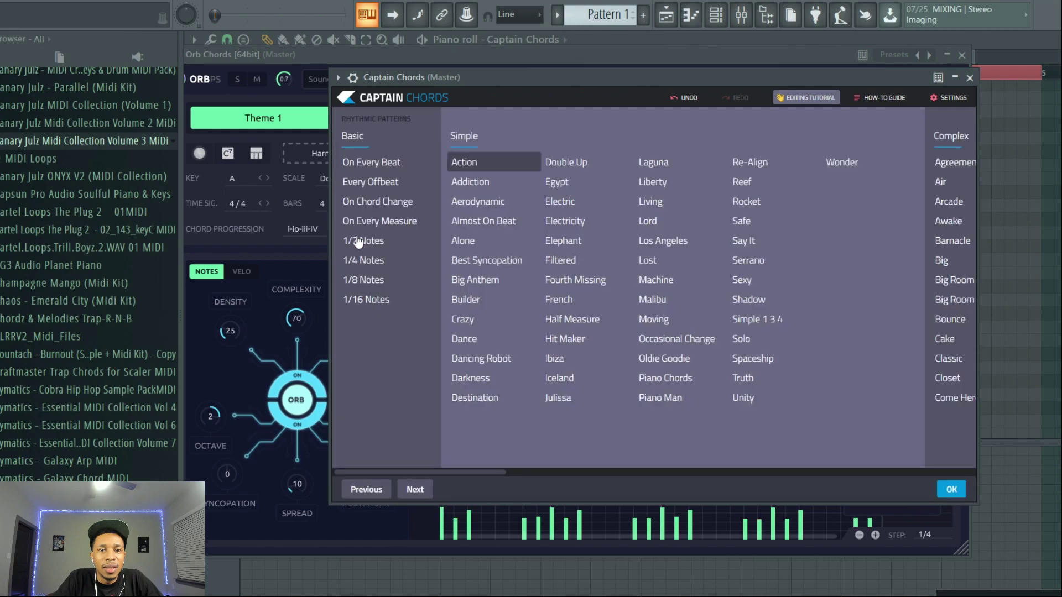
click(373, 200)
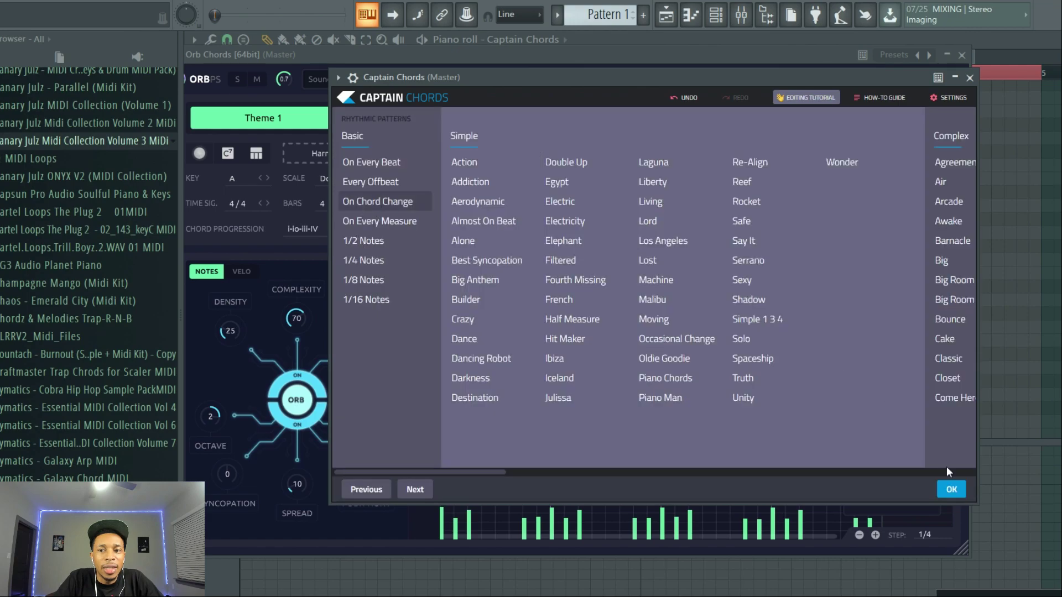
click(952, 490)
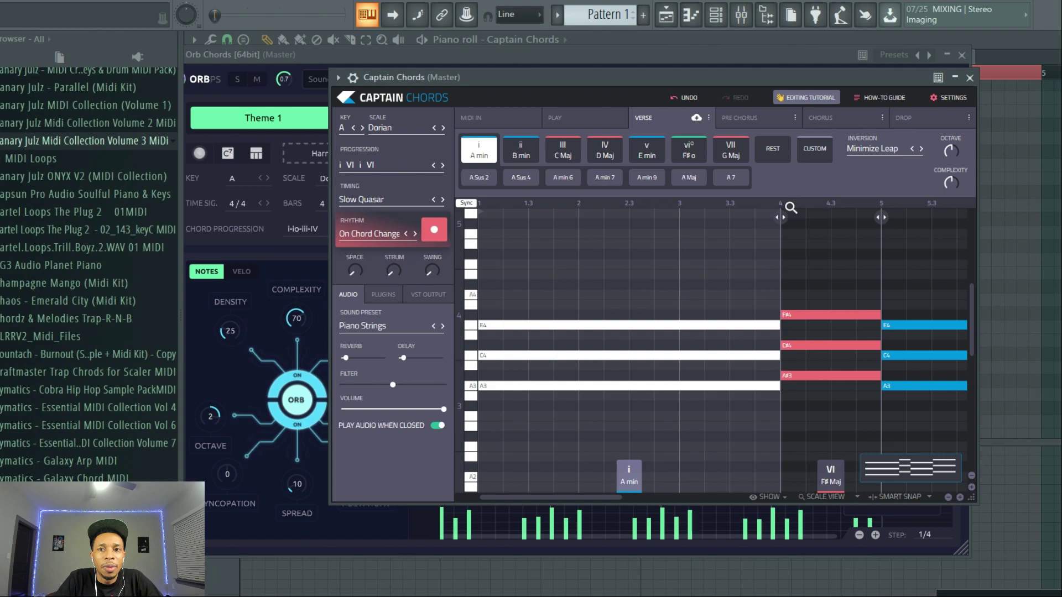
Step through the Captain Chords edit history to restore the Slow Molecular timing while keeping the i-VI-i-VI progression
click(684, 98)
click(684, 98)
click(685, 97)
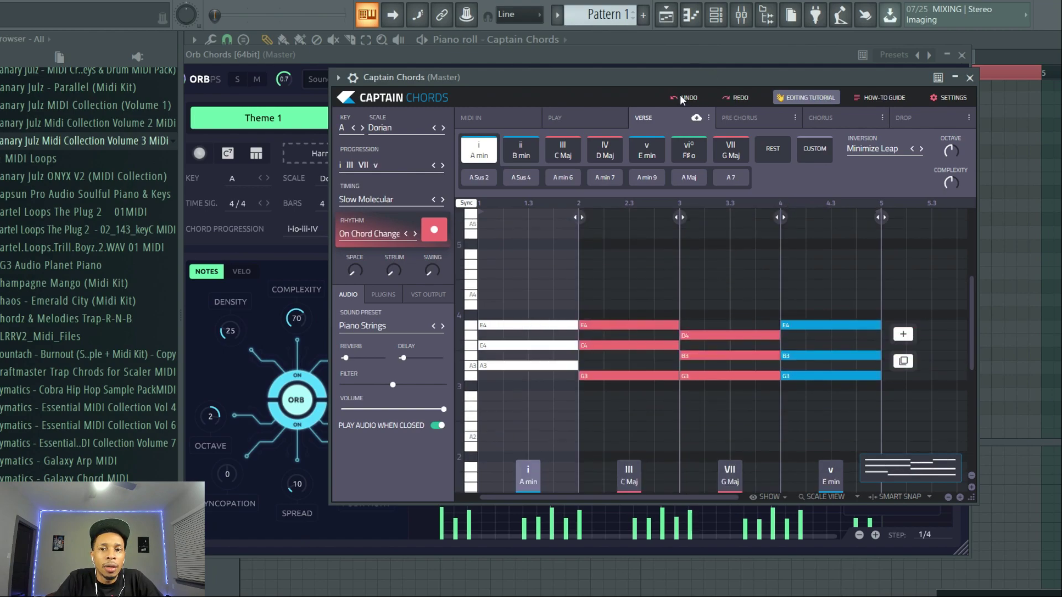
click(725, 99)
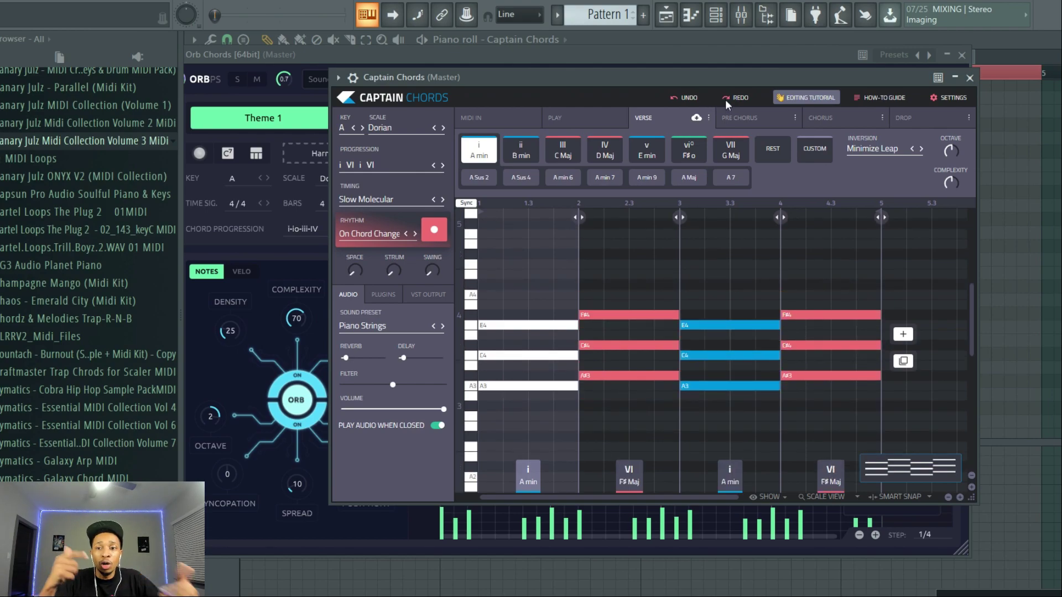
click(726, 100)
click(683, 98)
Move Captain Chords aside, bring Orb Chords to the front, and play and stop its chord progression
mouse_move(761, 376)
drag(608, 78, 847, 99)
click(436, 54)
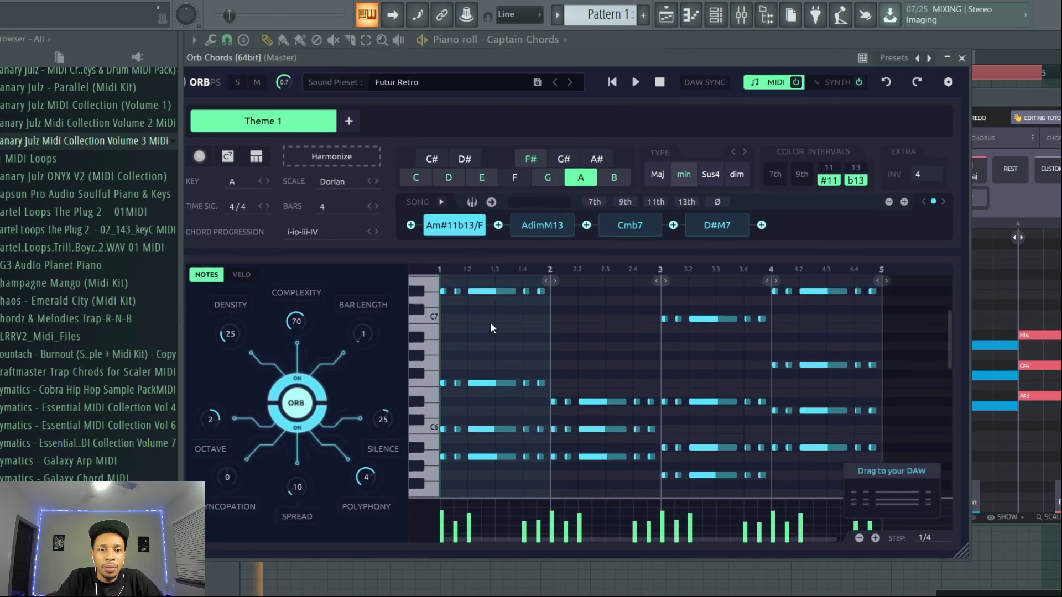
click(636, 82)
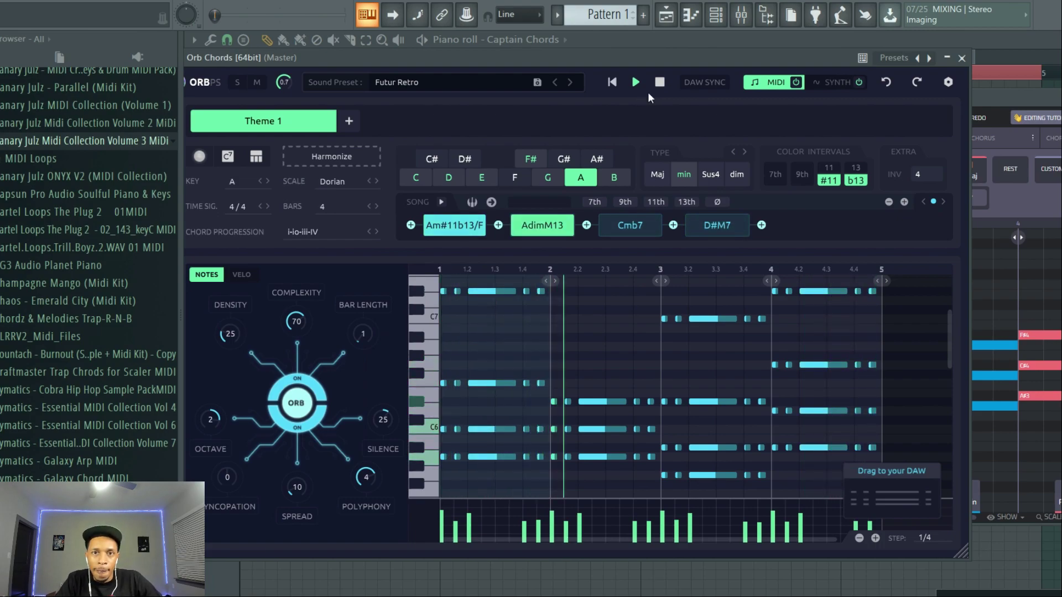
click(658, 88)
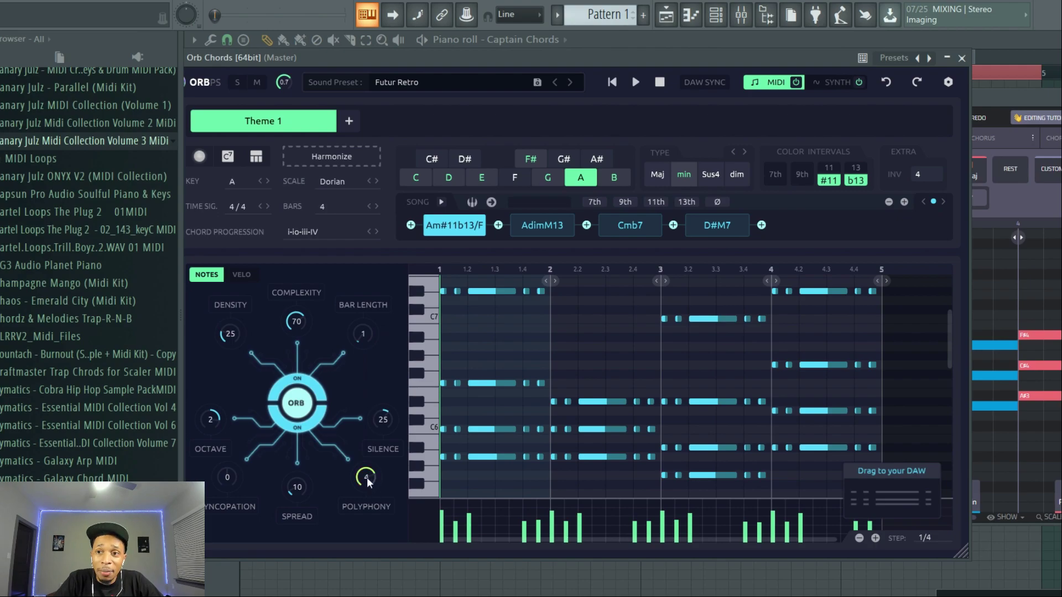
Move both chord plugin windows out of the way and add an Orb Melody [64bit] instrument to the channel rack
click(1041, 92)
drag(903, 101, 945, 277)
drag(748, 58, 468, 410)
click(550, 366)
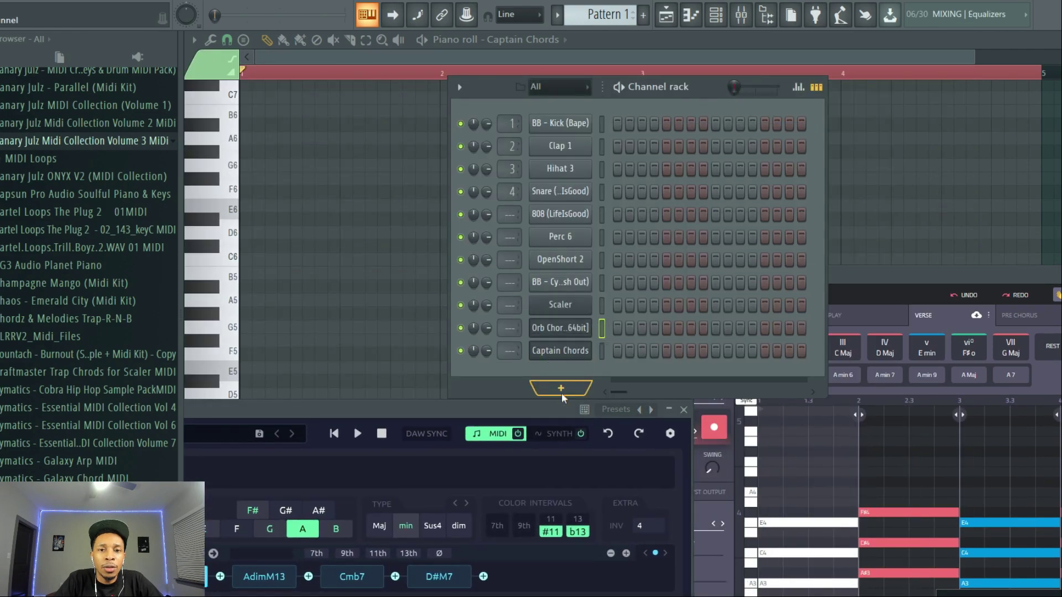
click(560, 390)
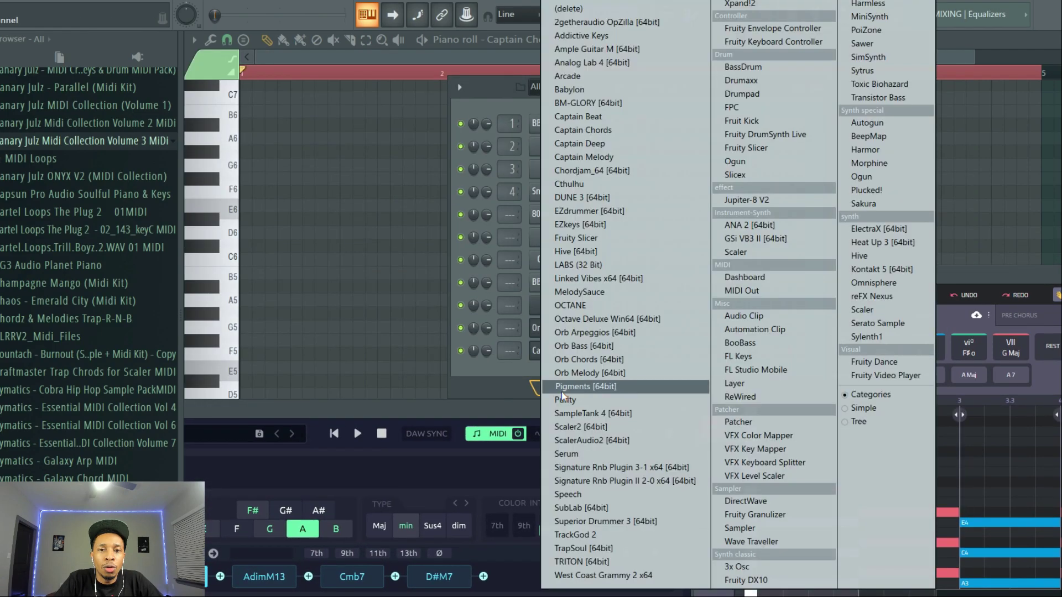
click(605, 373)
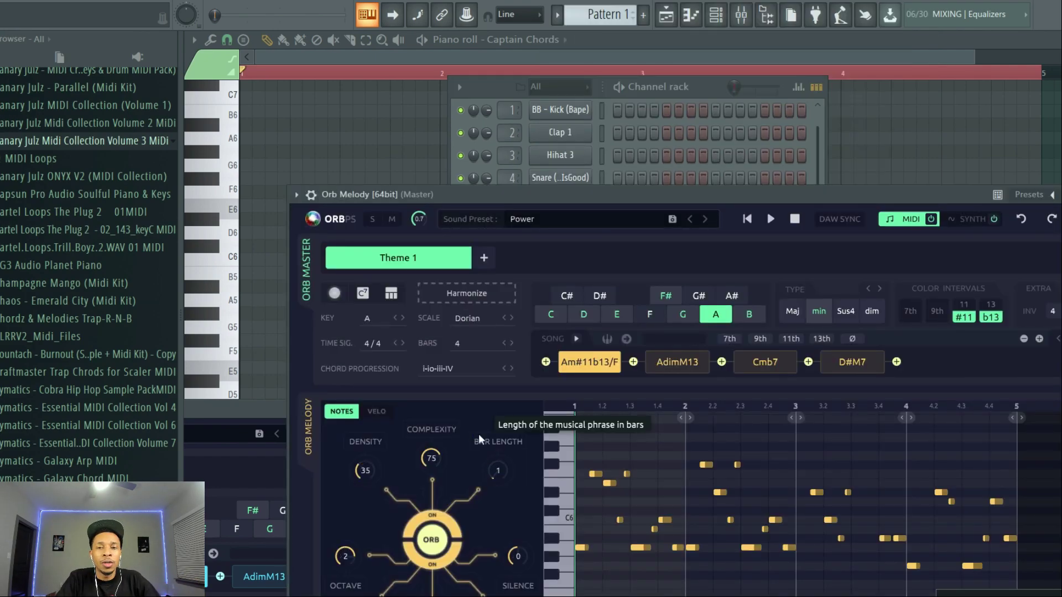
Reposition the Orb Melody window so it is fully visible and play its generated melody
drag(740, 193, 625, 33)
click(651, 57)
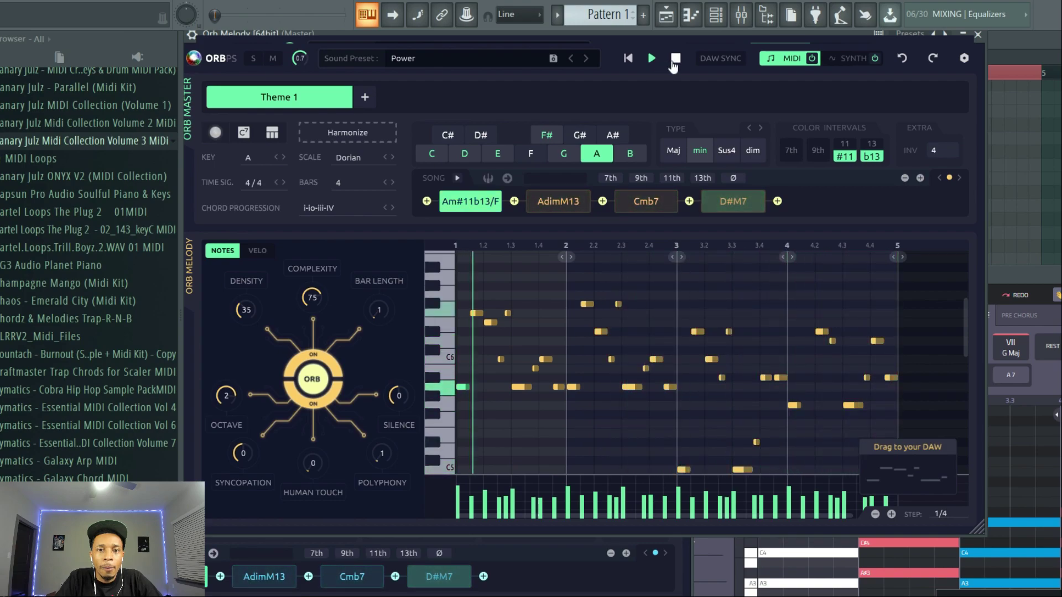
Stop the Orb Melody playback, then bring Captain Chords to the front and move it clear of the Orb Melody controls
click(674, 59)
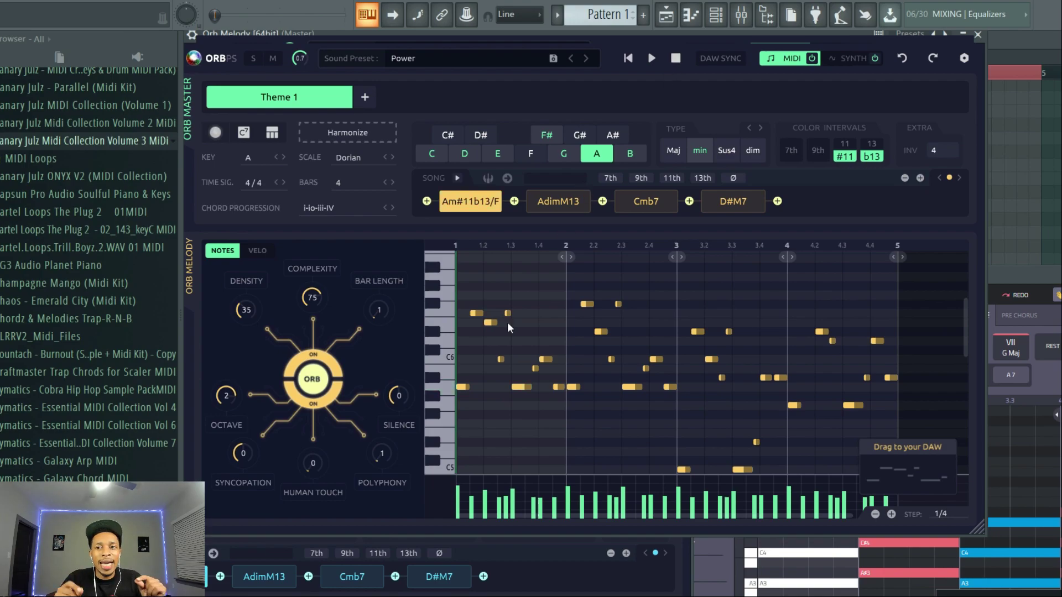
click(1019, 288)
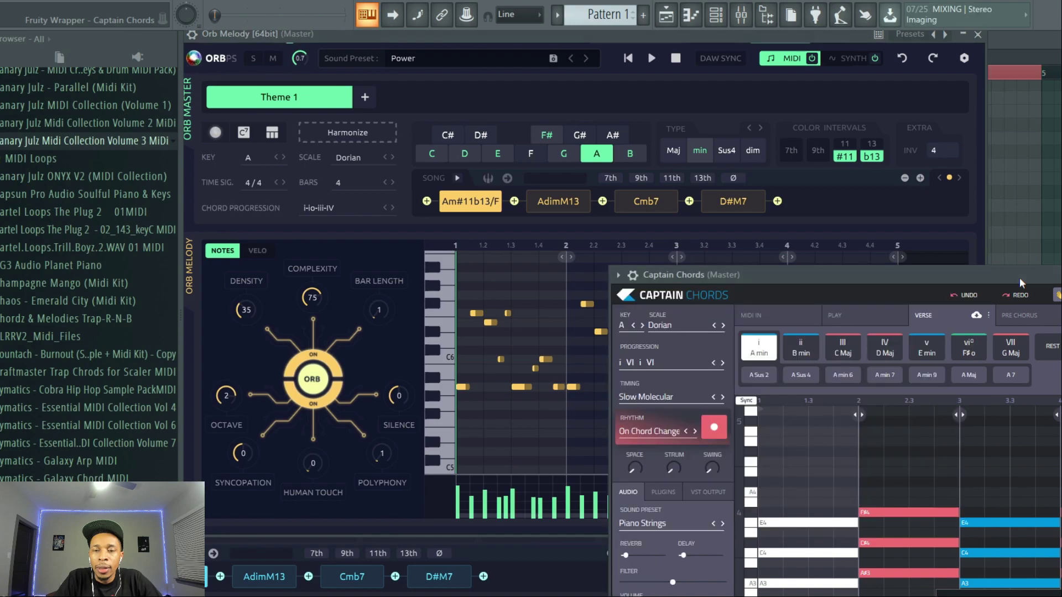
drag(1020, 278, 784, 160)
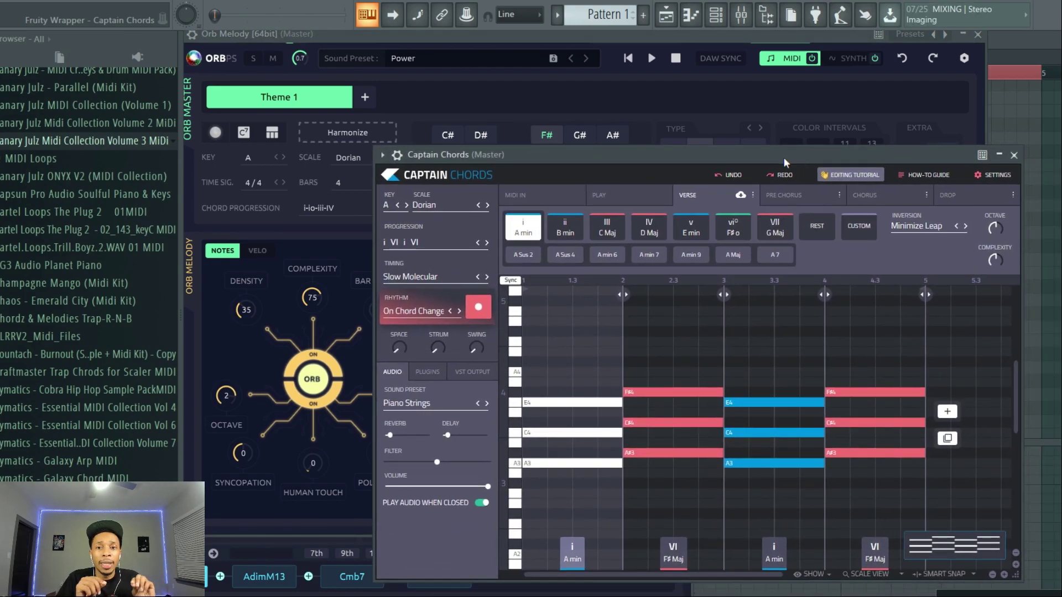
drag(781, 154, 891, 420)
Add a Captain Melody instrument to the channel rack, start it in A Dorian, and reposition its window to show the editor
key(F6)
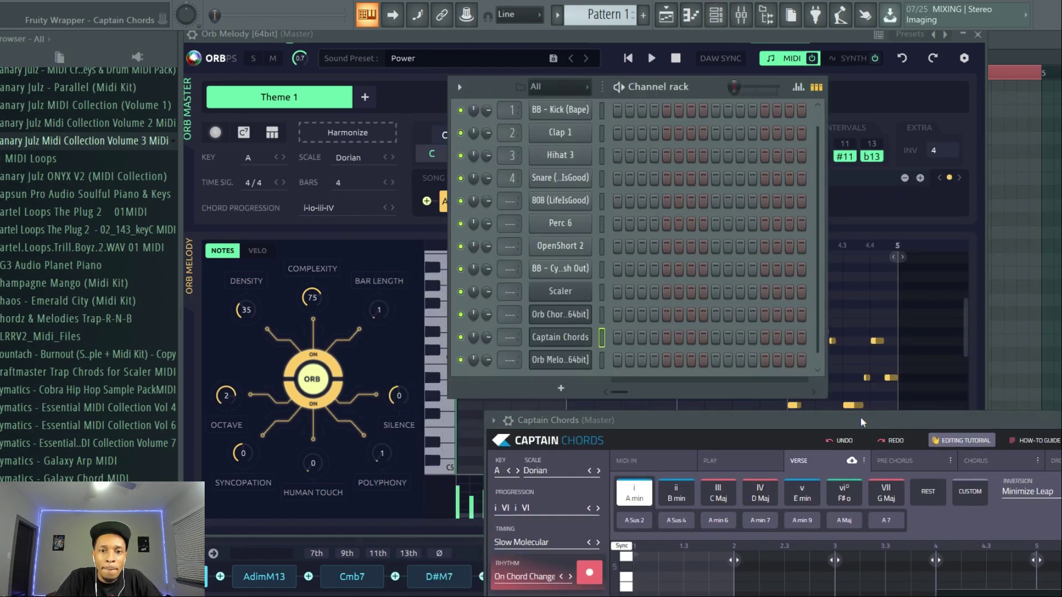
click(534, 387)
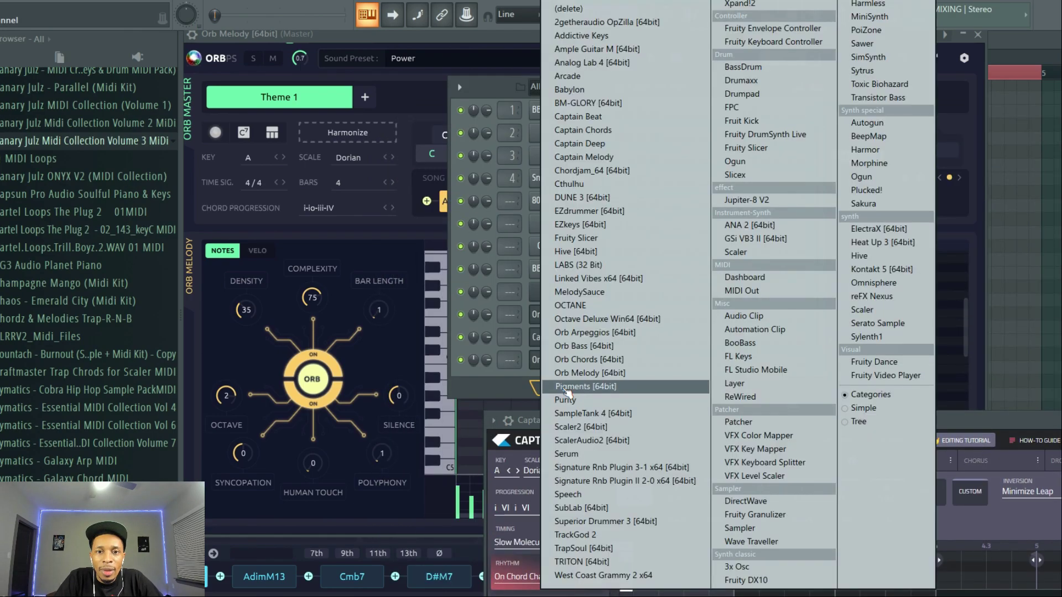
click(615, 157)
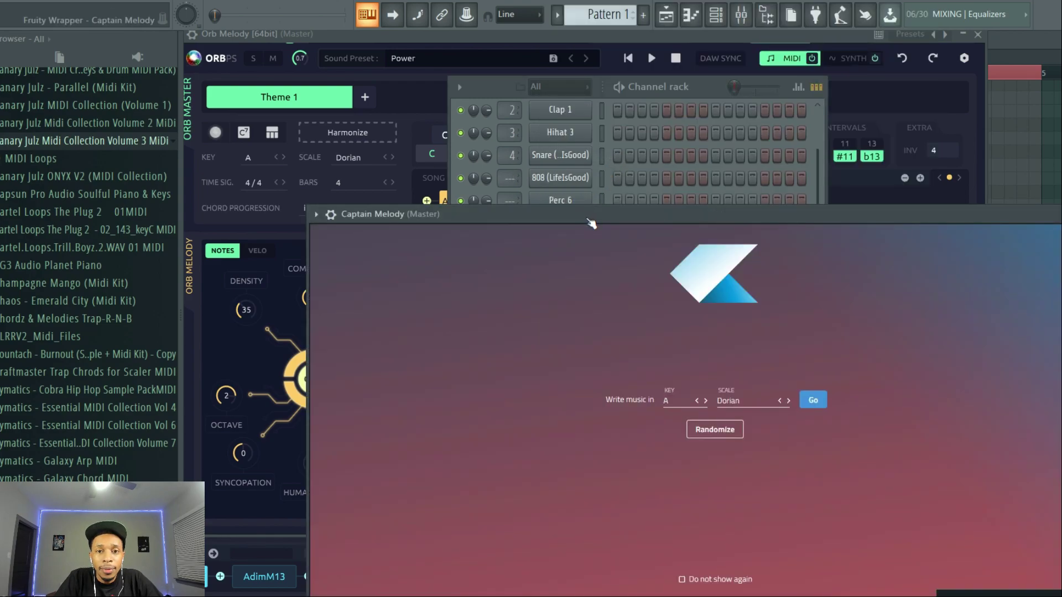
click(812, 401)
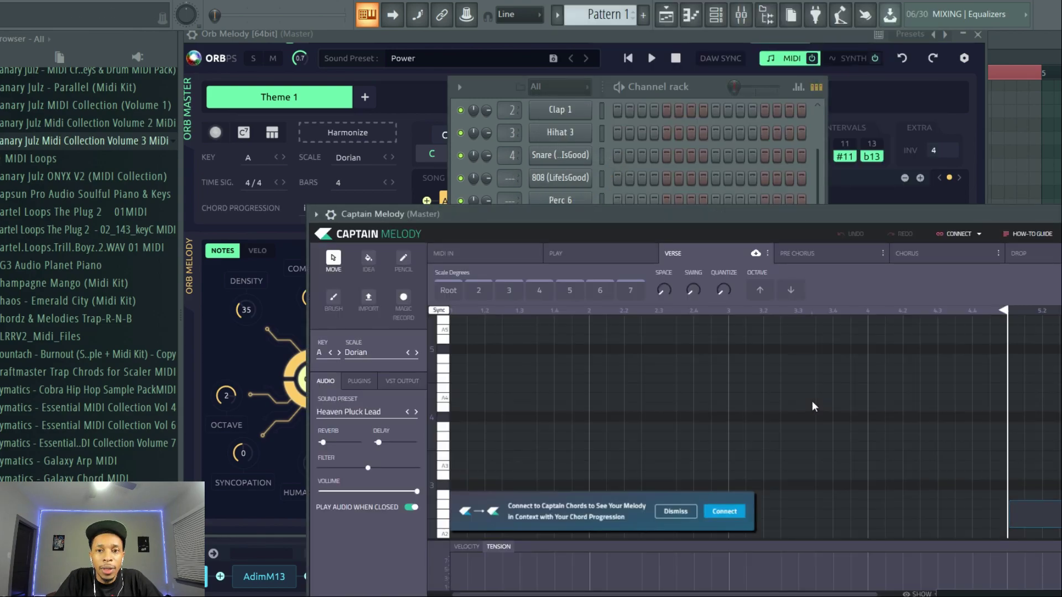
drag(742, 210, 773, 84)
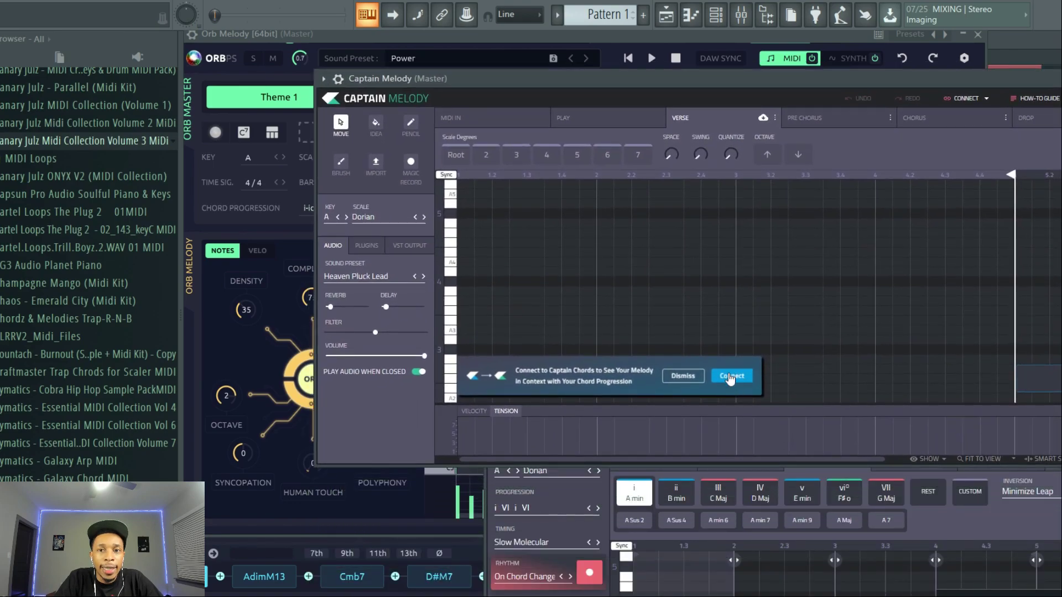
Connect Captain Melody to Captain Chords, generate a melody idea in the first two bars, and randomize it
click(730, 376)
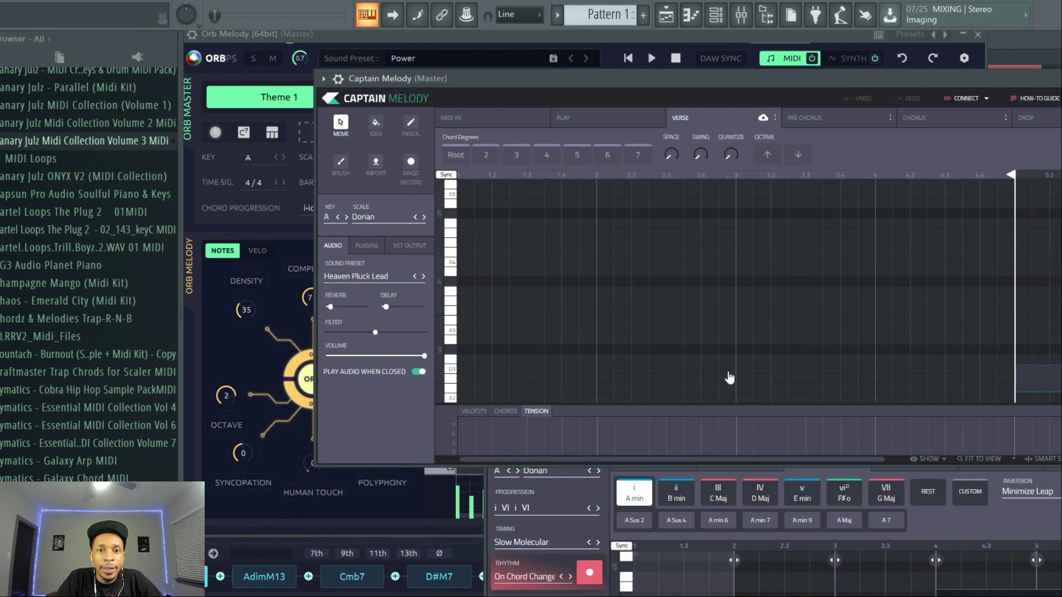
click(372, 127)
click(753, 165)
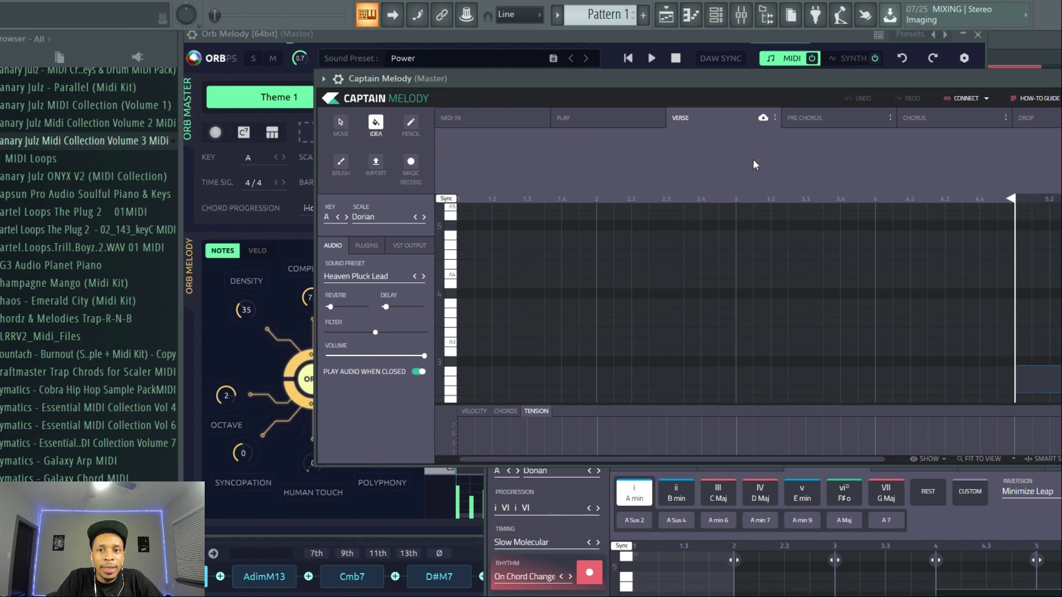
click(468, 227)
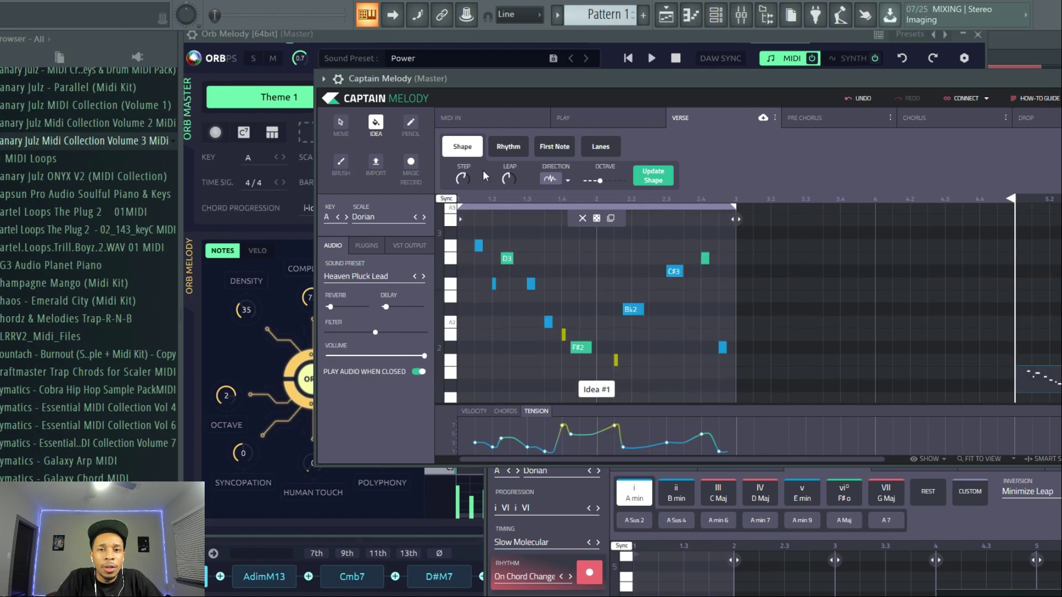
click(596, 219)
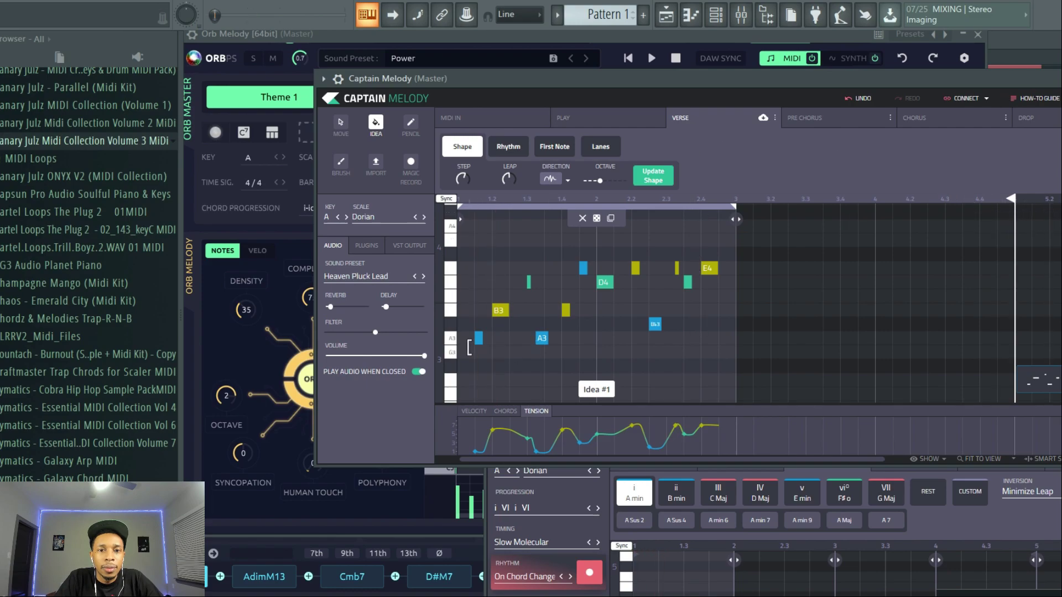
Play and stop the randomized Captain Melody idea together with the connected chords
key(space)
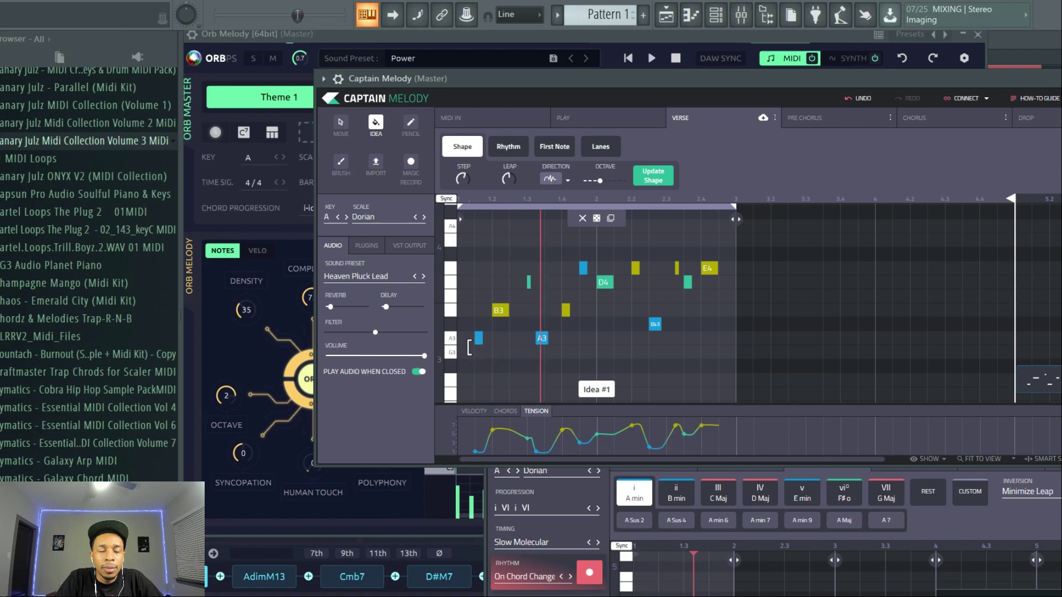
key(space)
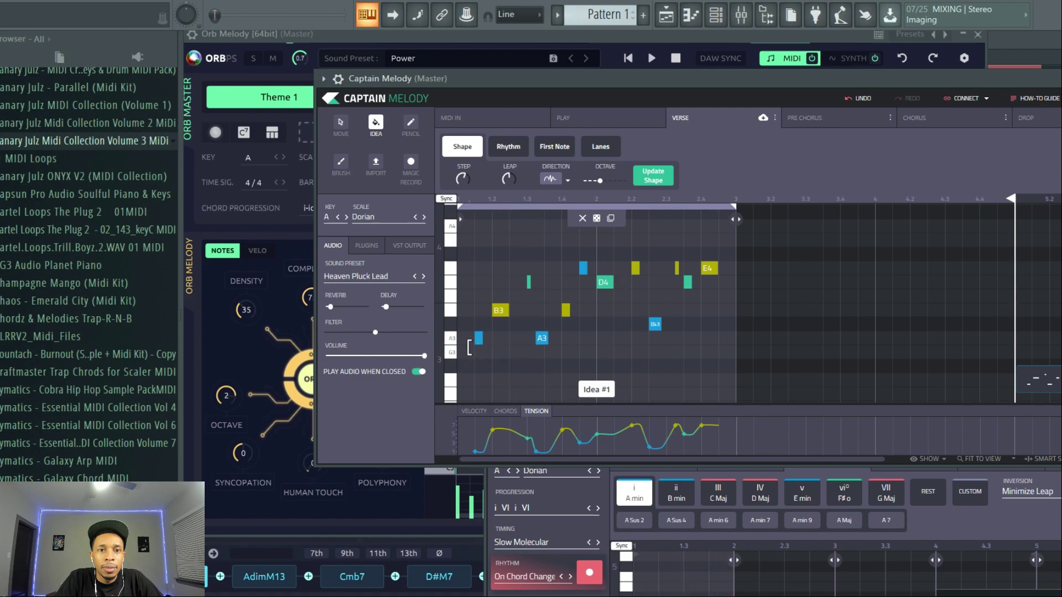
key(space)
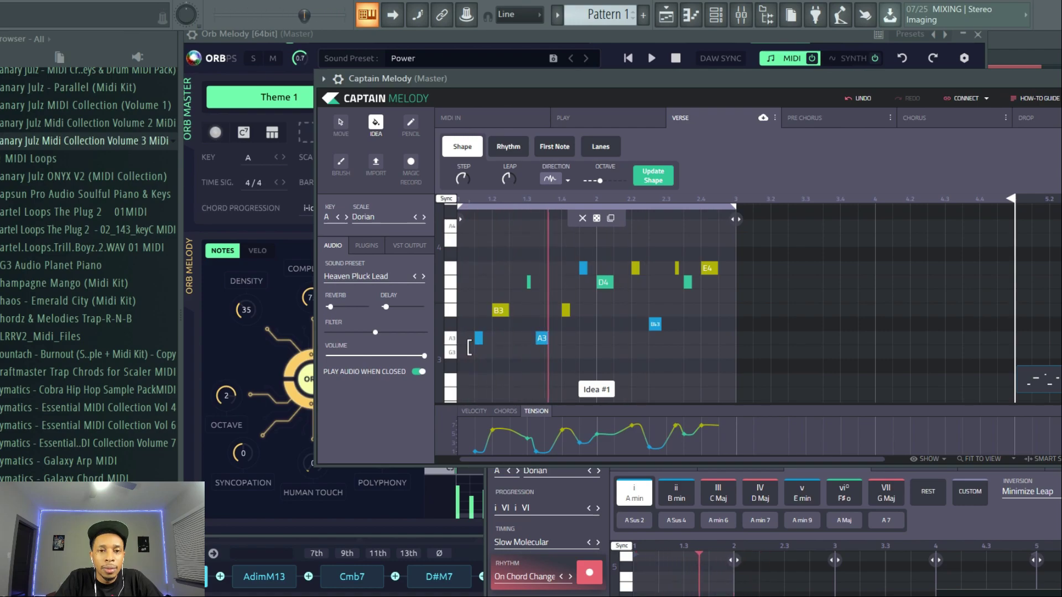
key(space)
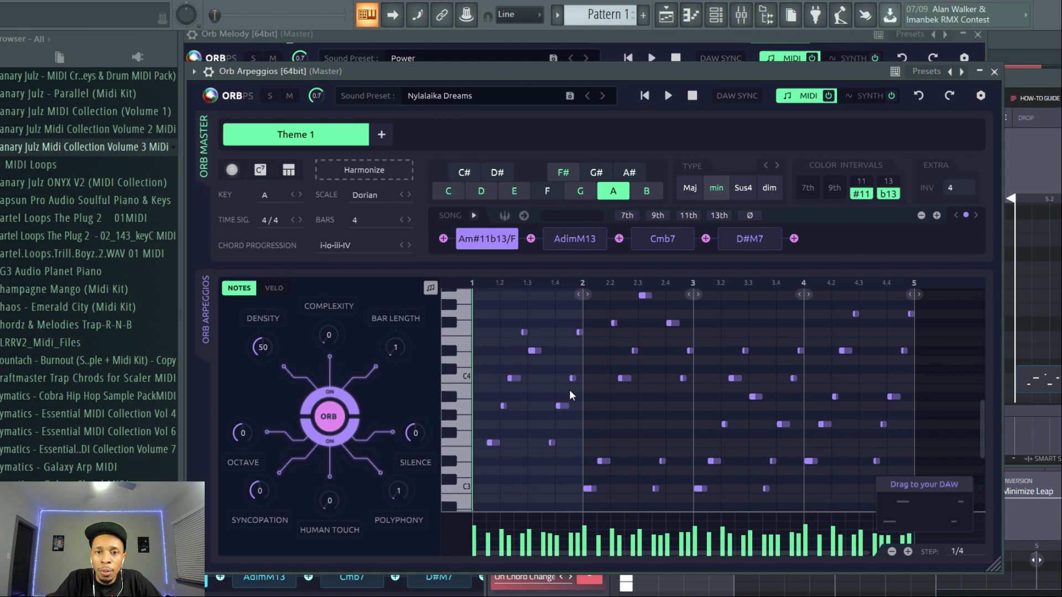
Play and stop the generated pattern in Orb Arpeggios
click(668, 96)
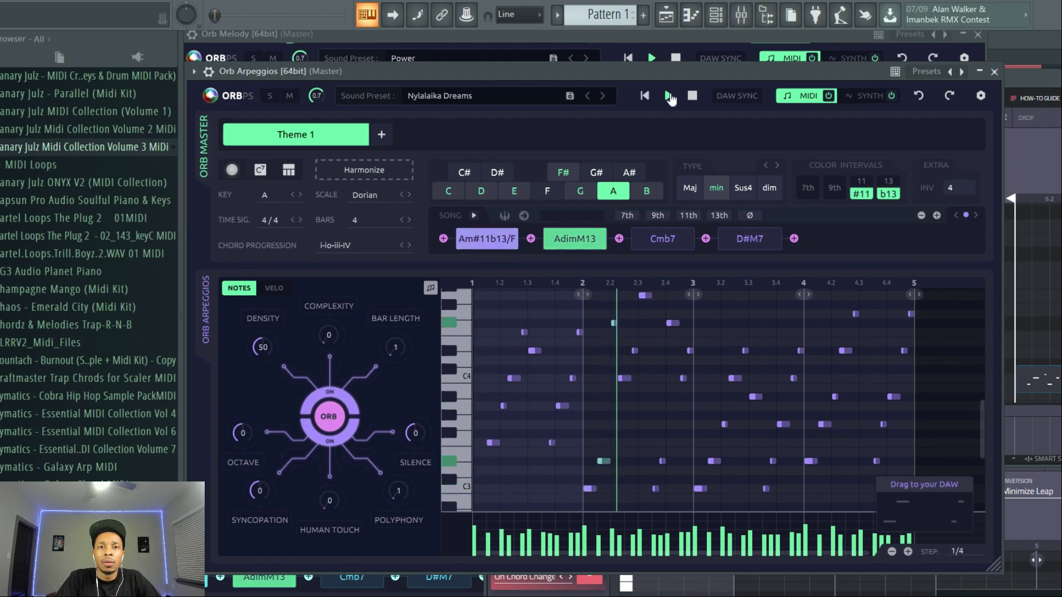
click(693, 97)
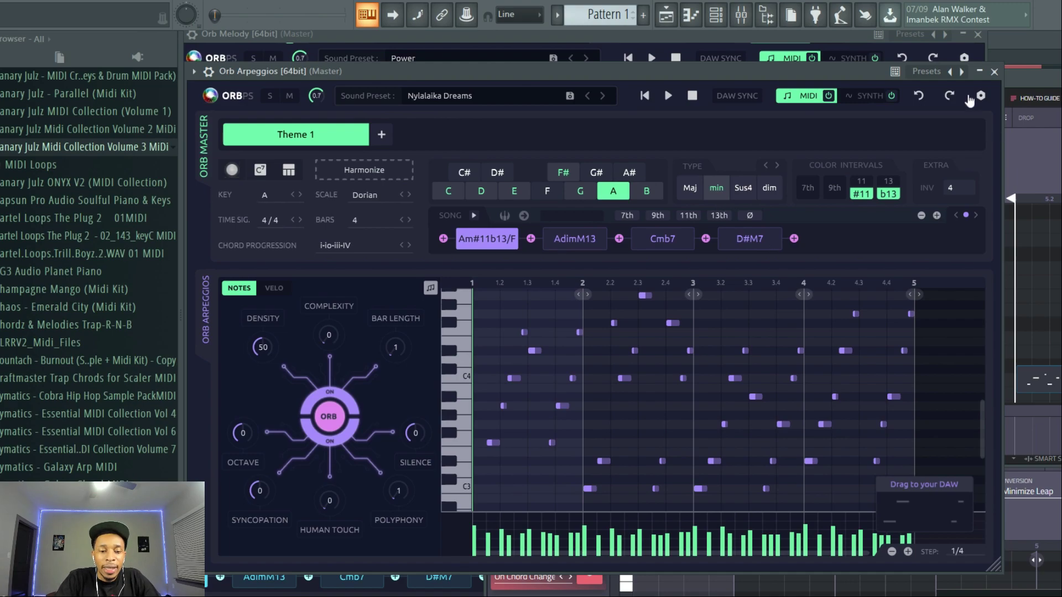
Add a Captain Deep instrument to the channel rack
key(F6)
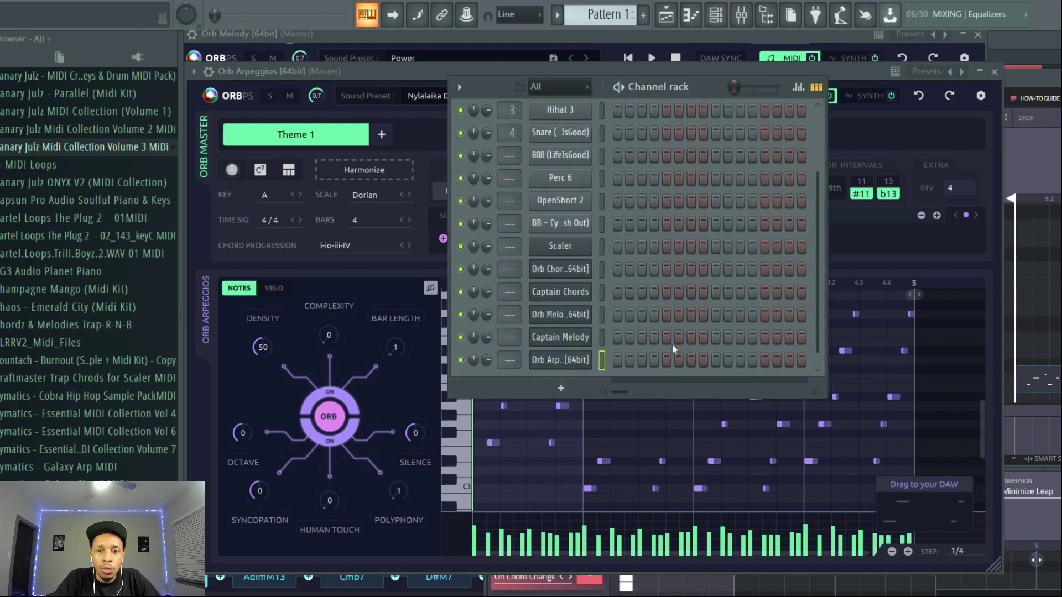
click(560, 388)
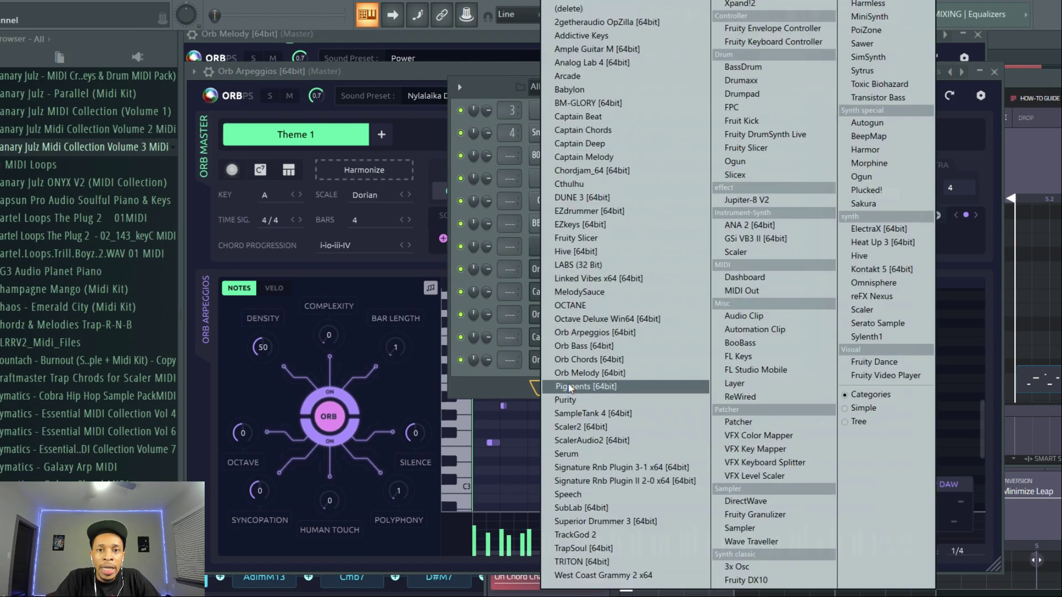
click(601, 146)
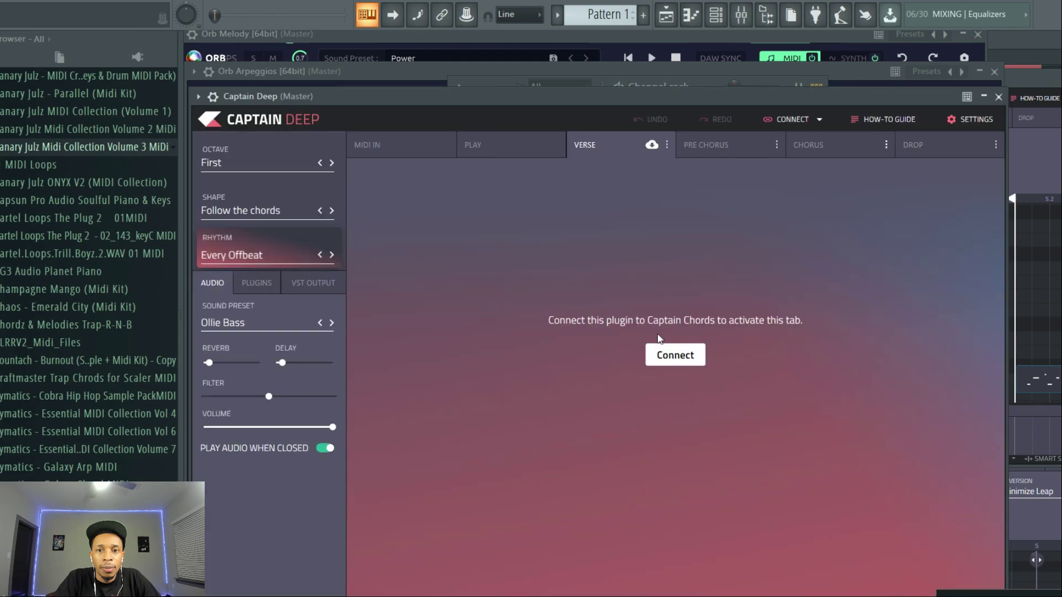
Connect Captain Deep to Captain Chords, then play and stop its Every Offbeat bass line
click(667, 356)
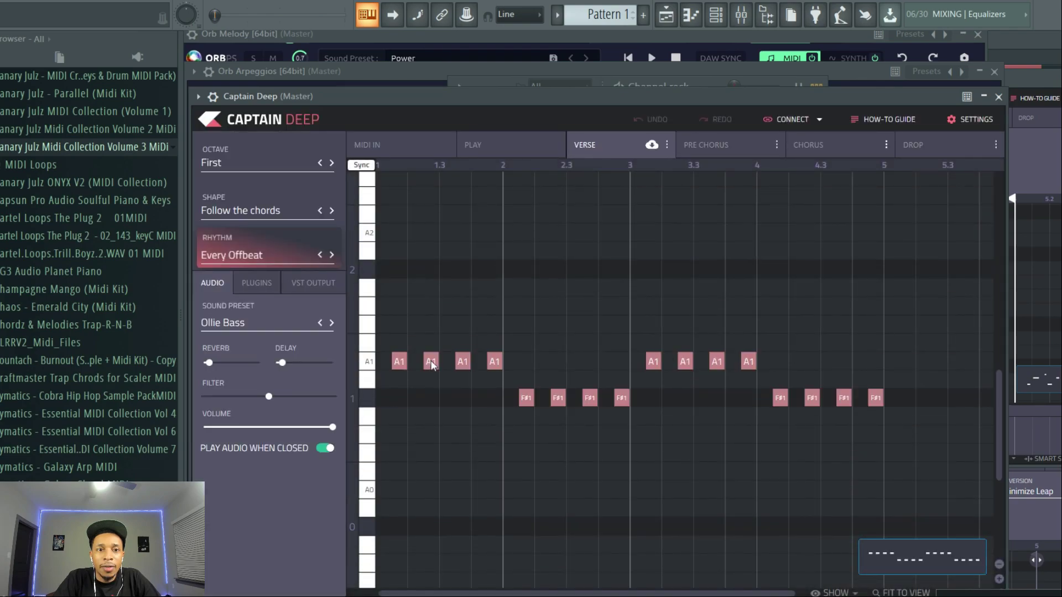
key(space)
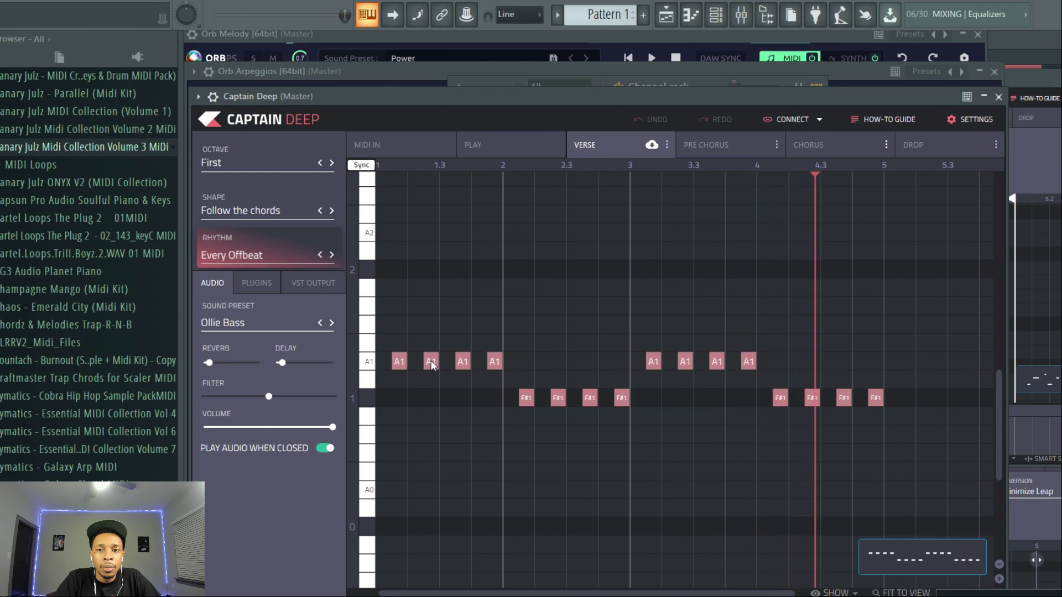
key(space)
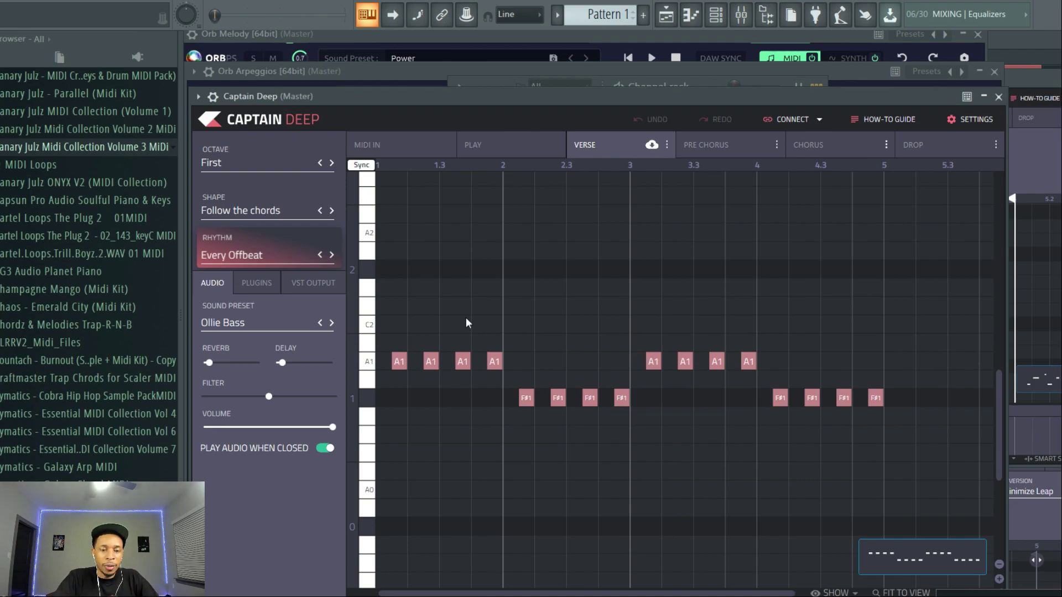
Add an Orb Bass [64bit] instrument to the channel rack and audition its generated bass line
key(F6)
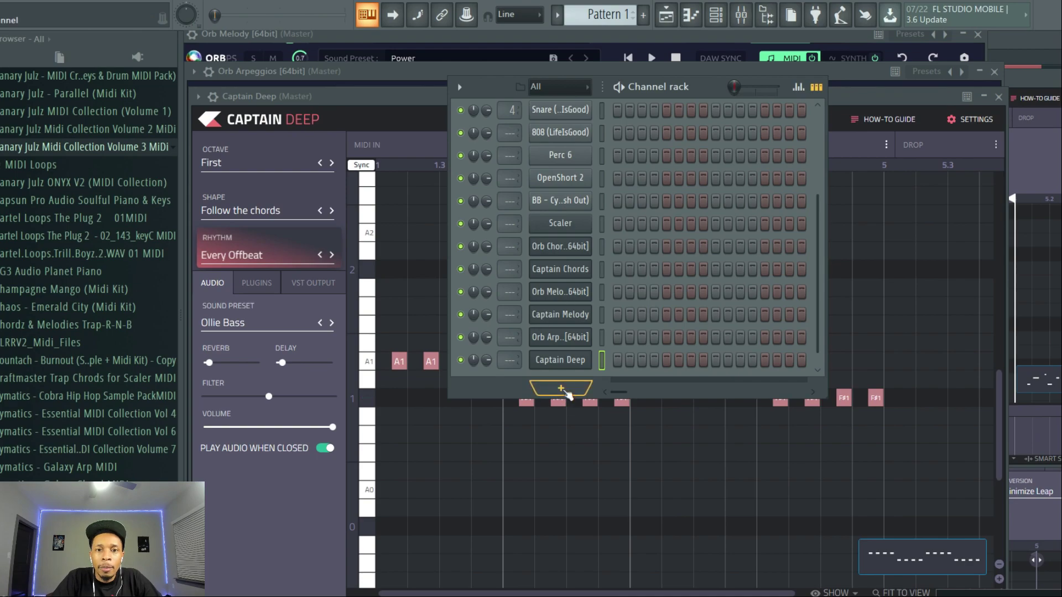
click(567, 392)
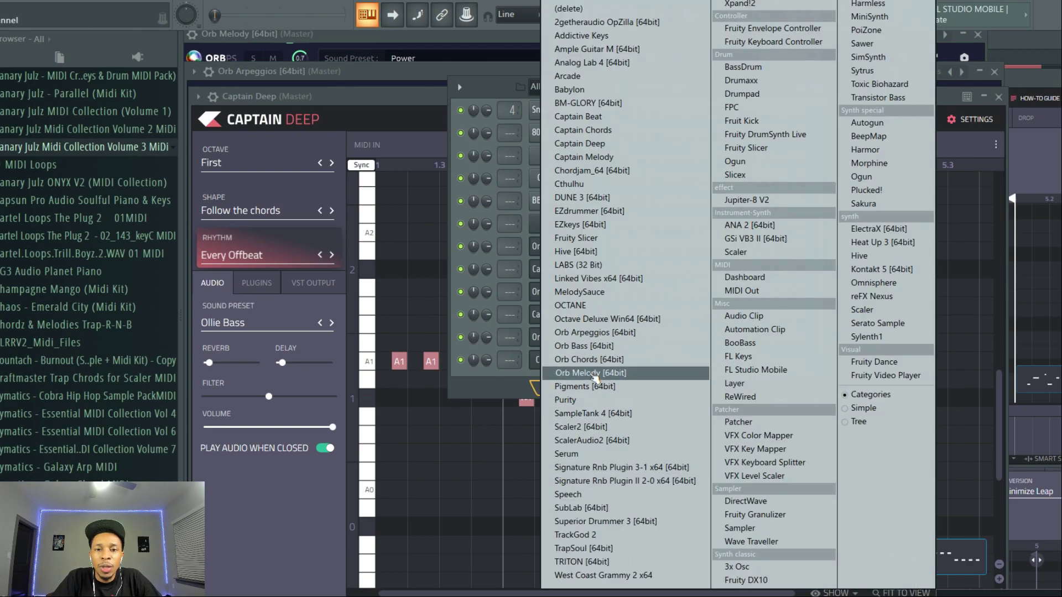
click(594, 348)
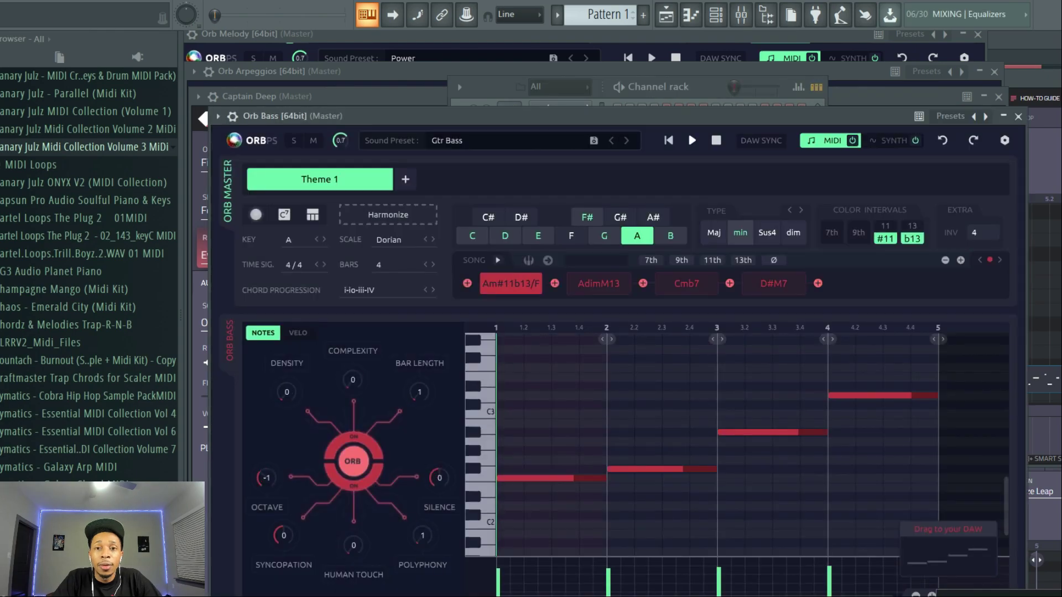
key(space)
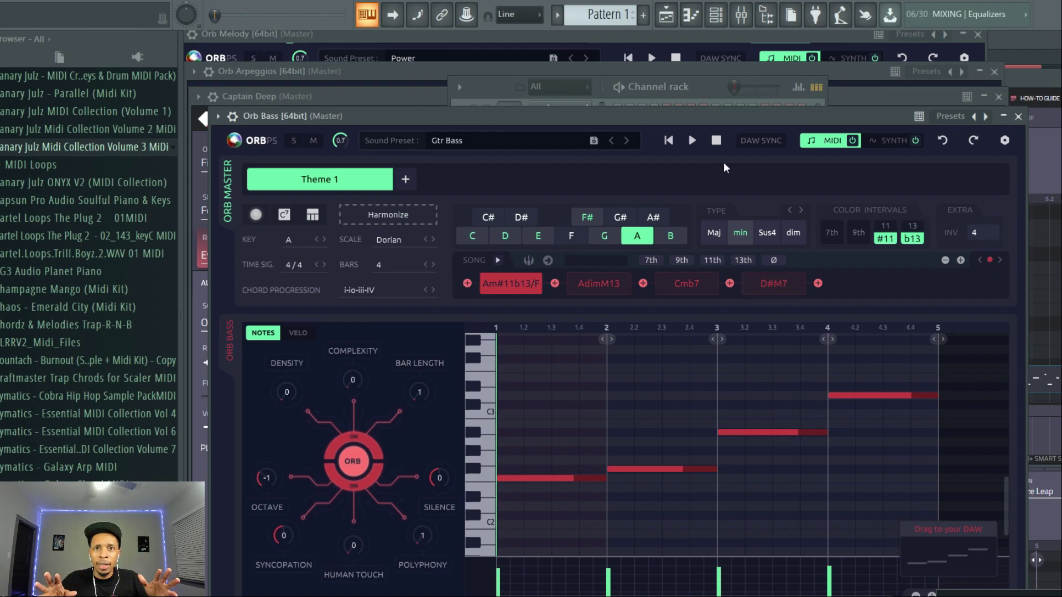
Add a Captain Beat instrument to the channel rack
key(F6)
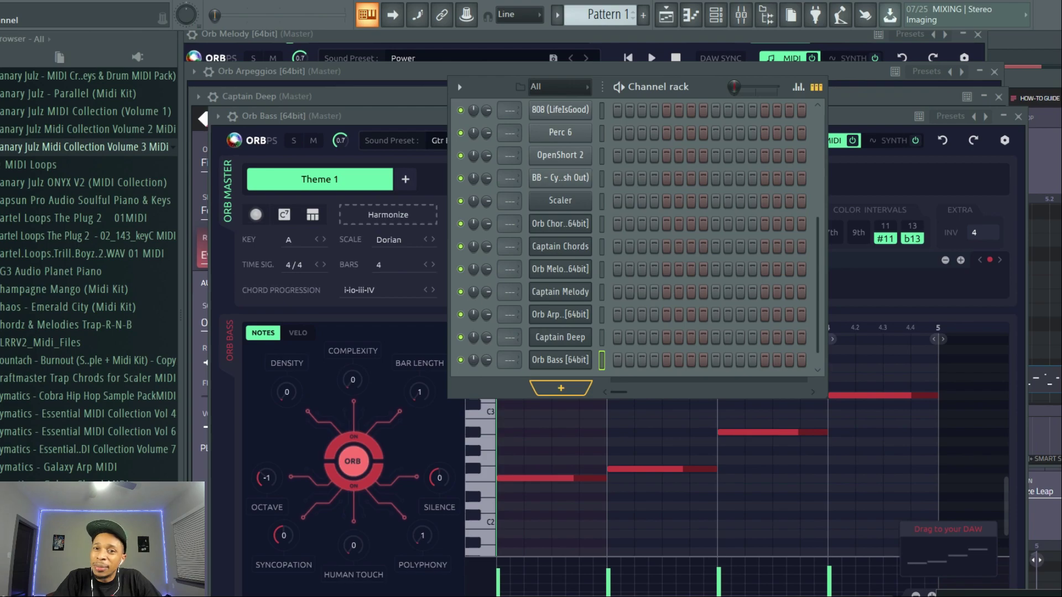
click(560, 388)
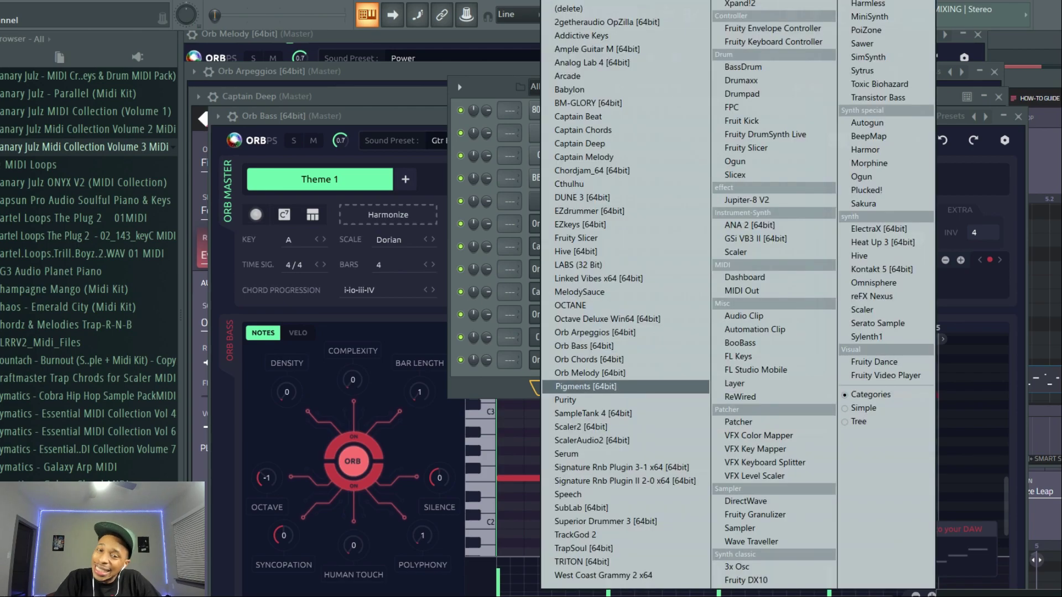
click(585, 119)
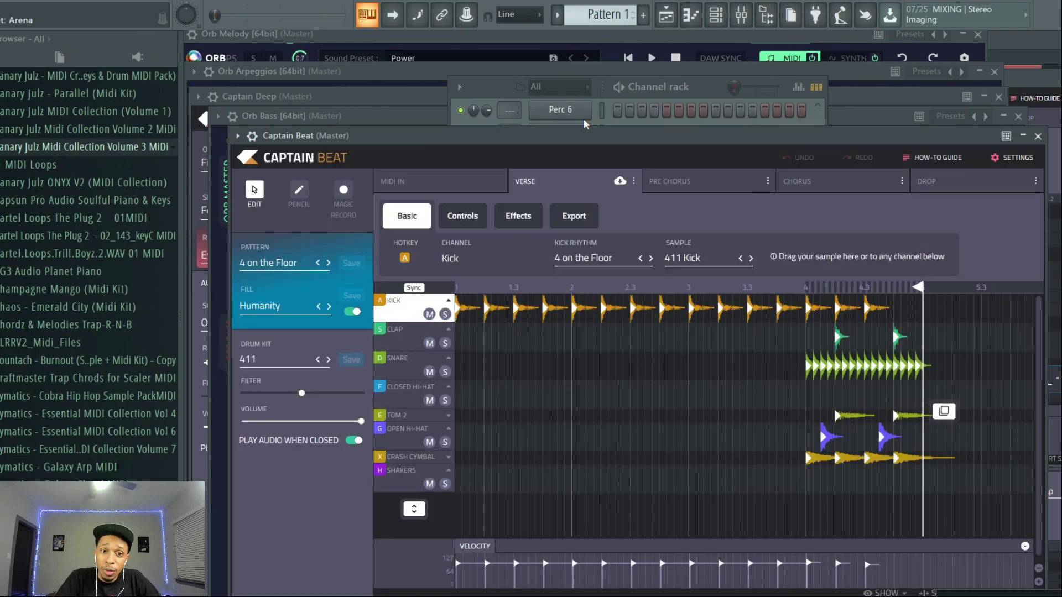
click(286, 264)
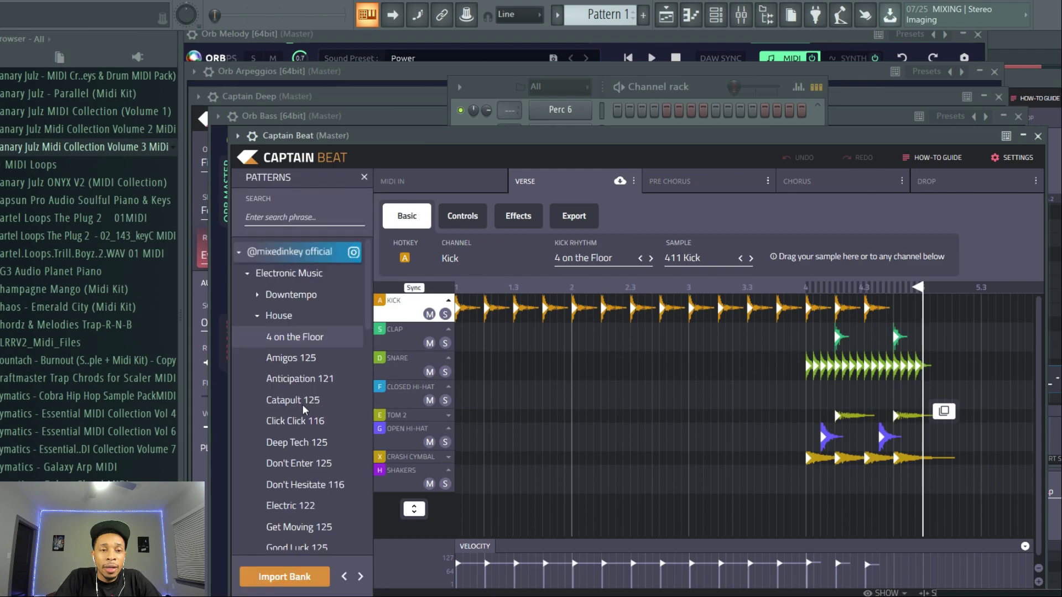
scroll(303, 410, down, 6)
click(250, 522)
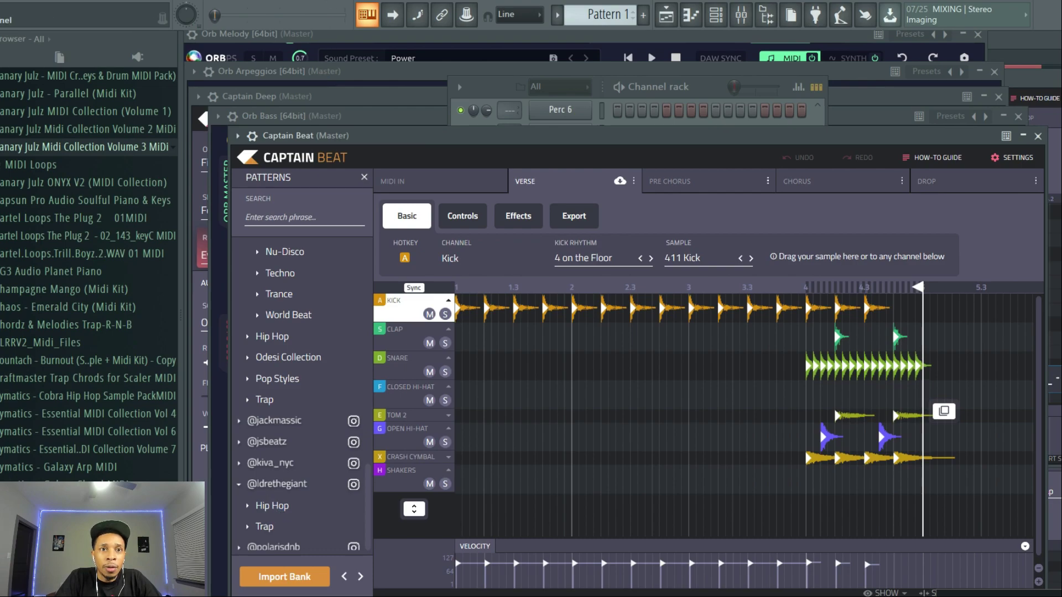
click(260, 528)
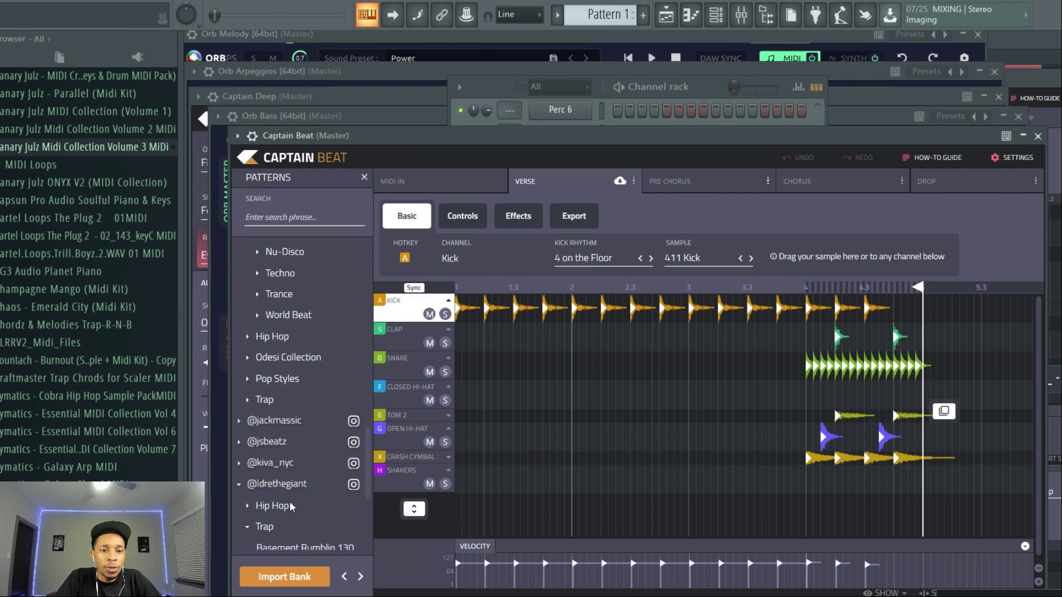
scroll(293, 507, down, 4)
click(282, 458)
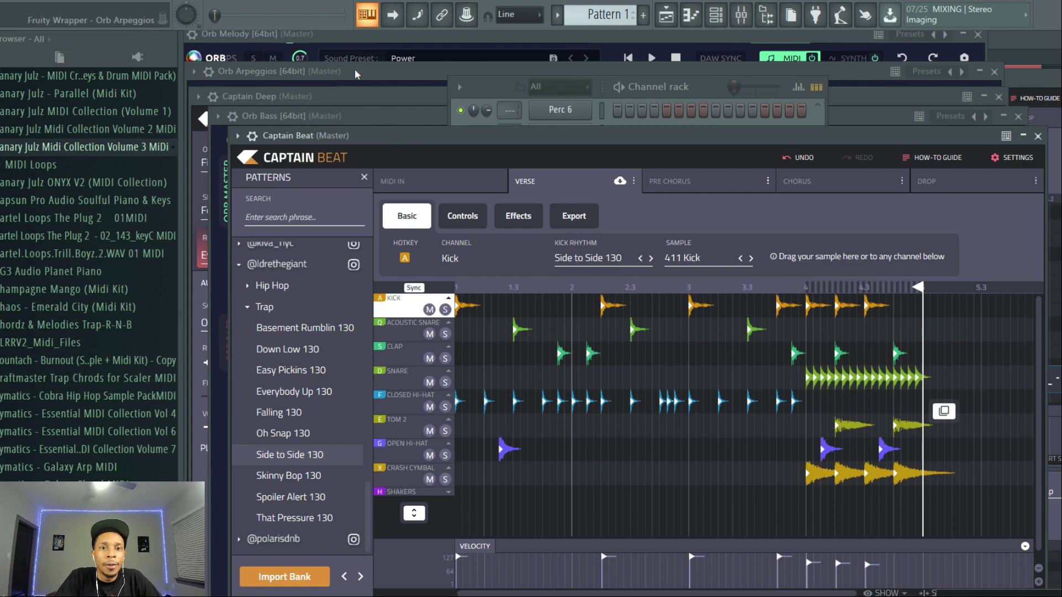
key(space)
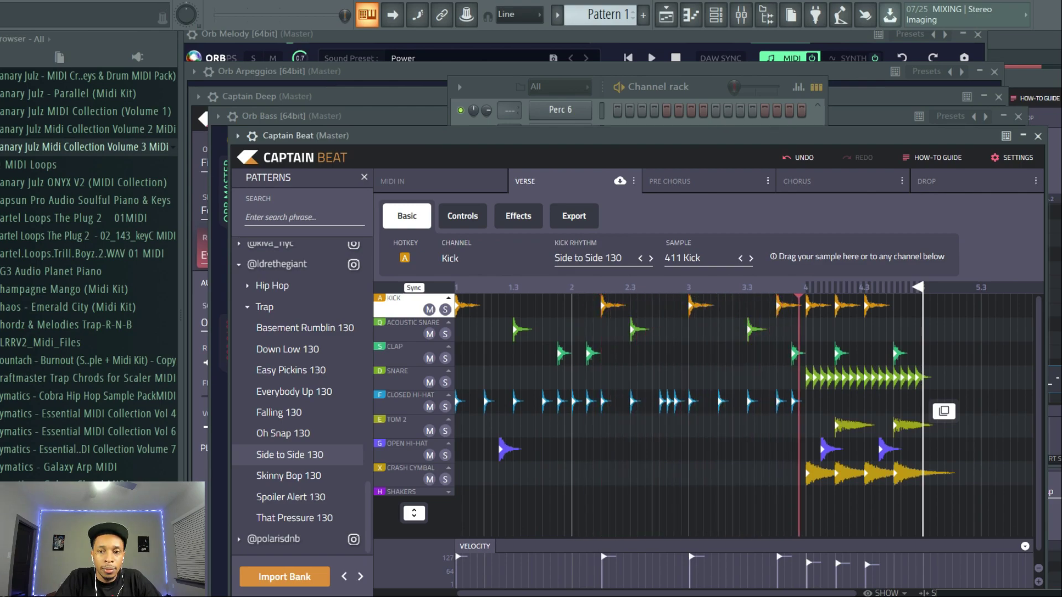
key(space)
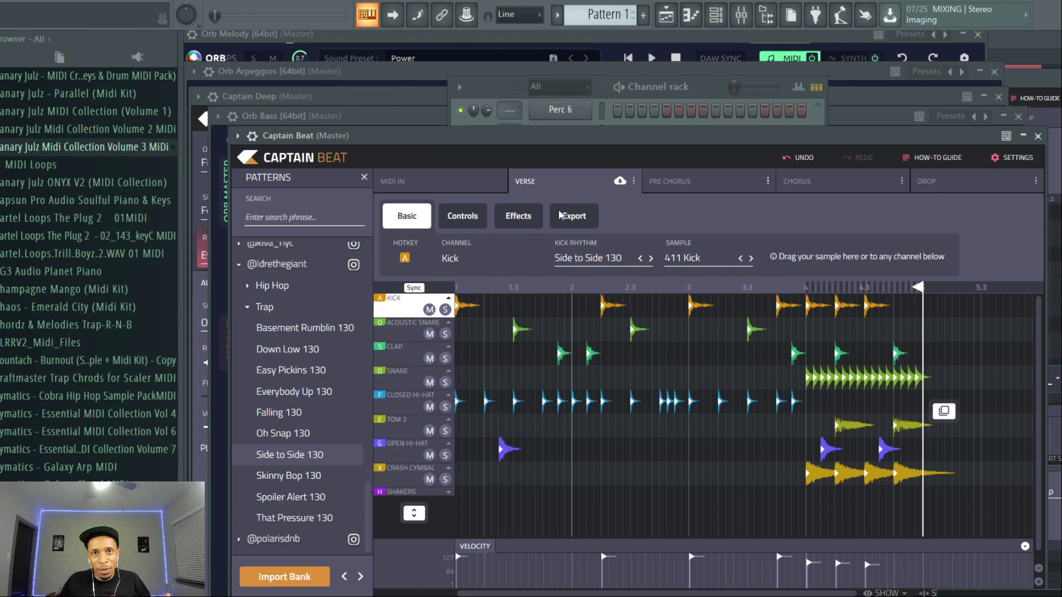